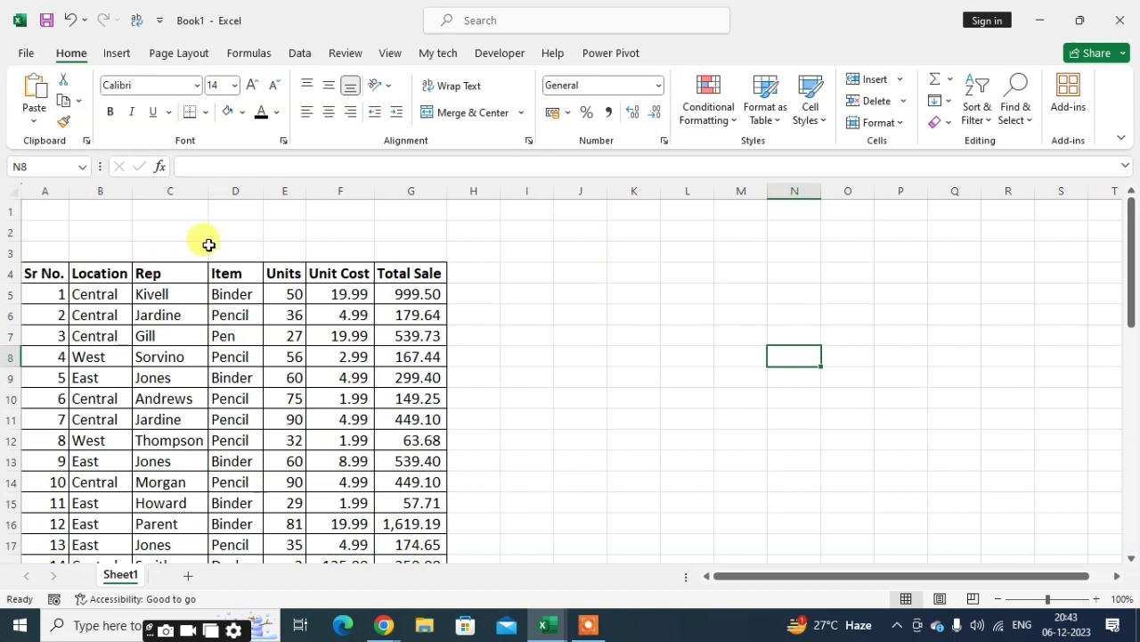
Switch the ribbon to the Developer tab to show its macro and form-control tools.
left_click(500, 53)
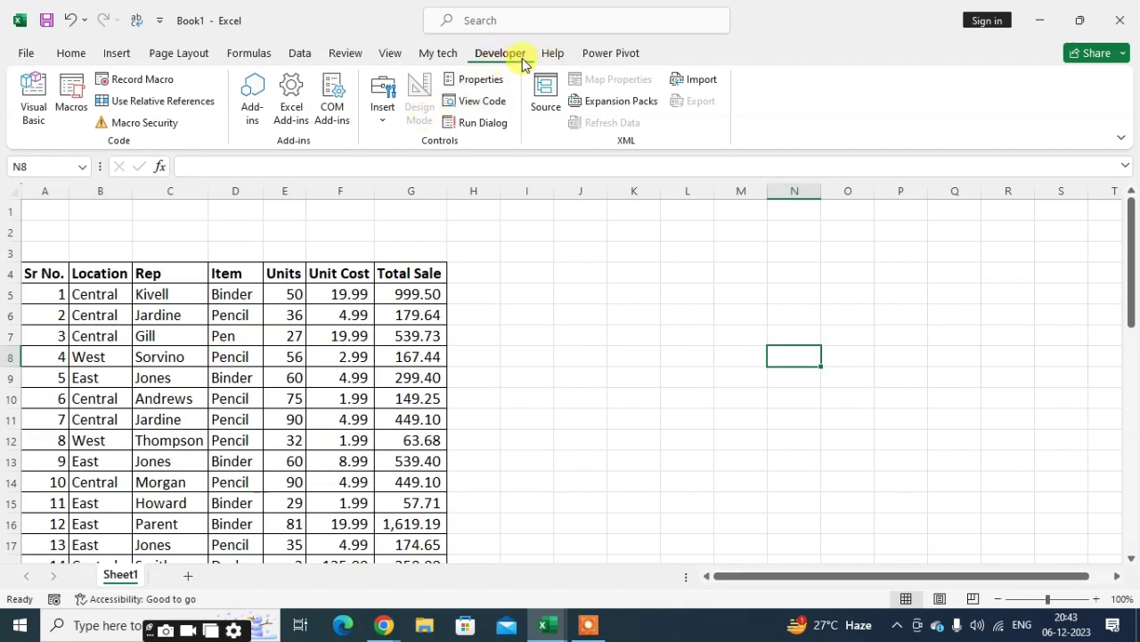
right_click(363, 61)
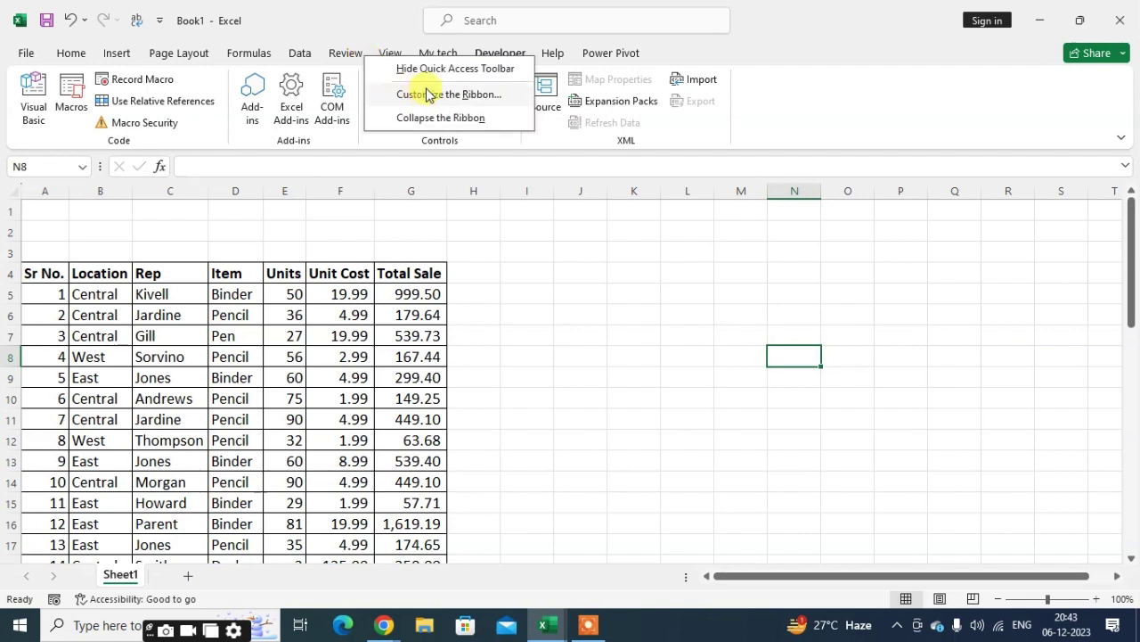
left_click(472, 95)
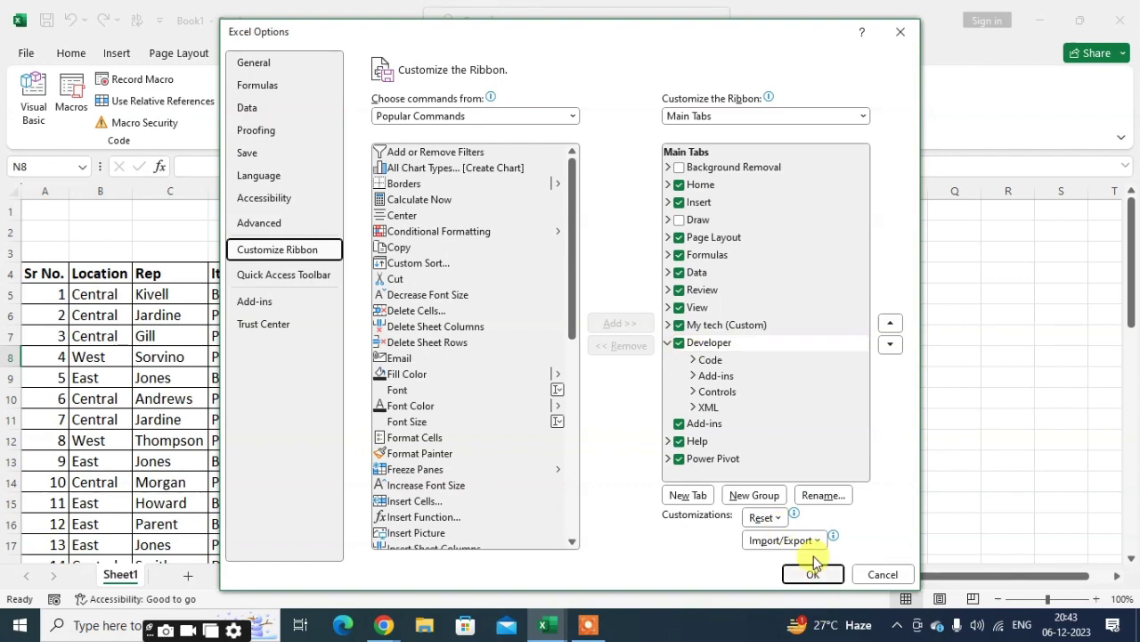
key("Return")
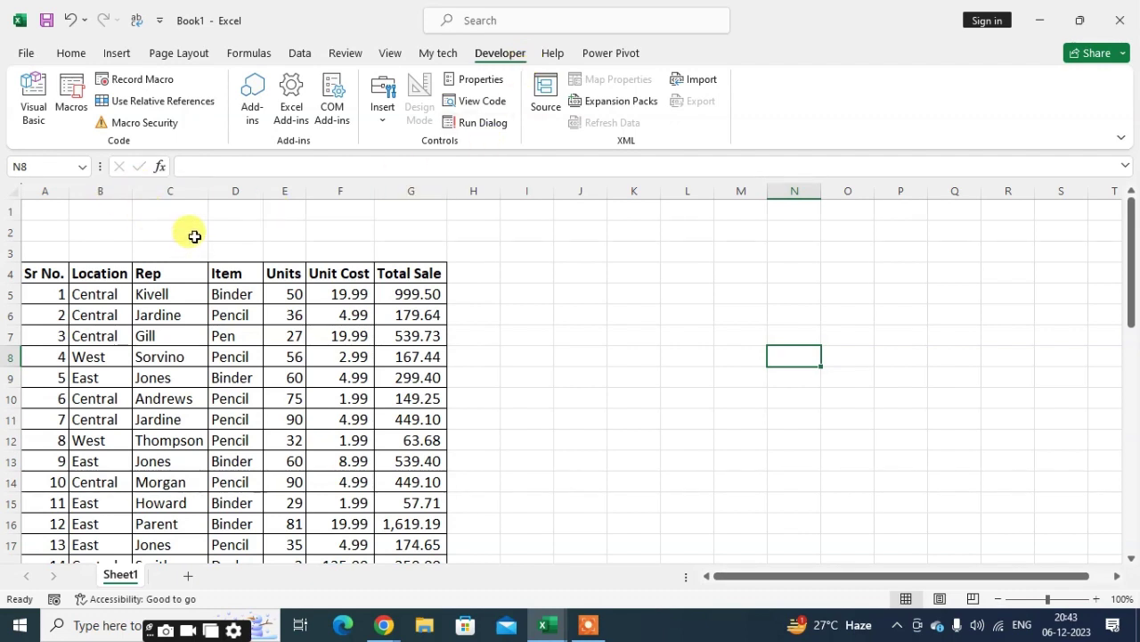
Insert a Form Controls option button at cell B2, above the Location column.
left_click(156, 230)
left_click(107, 229)
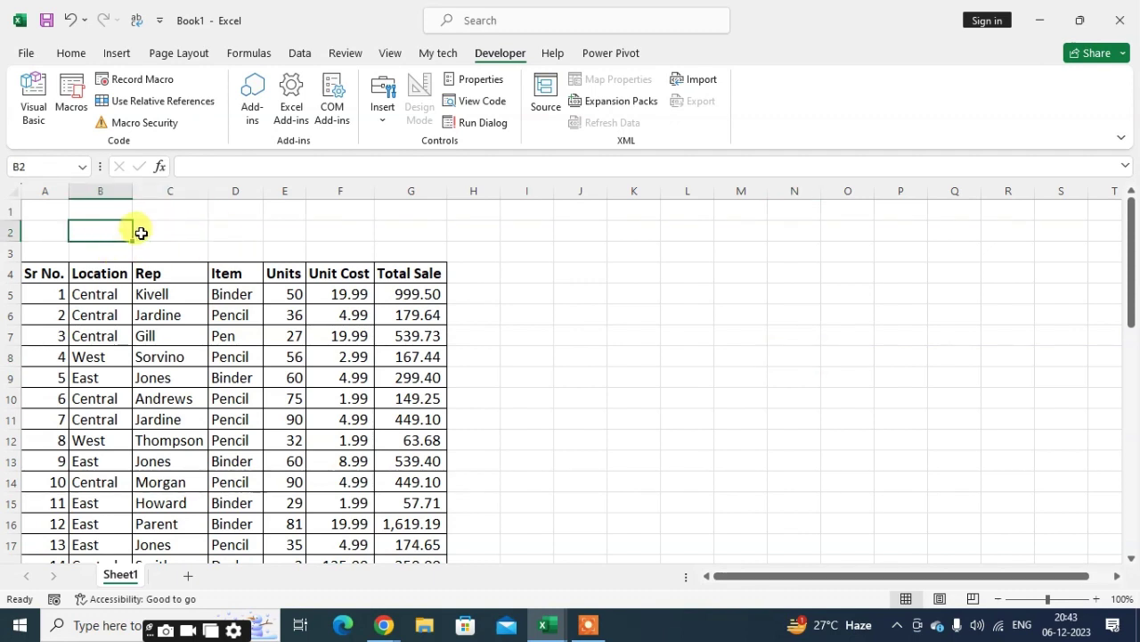
left_click(380, 105)
left_click(501, 52)
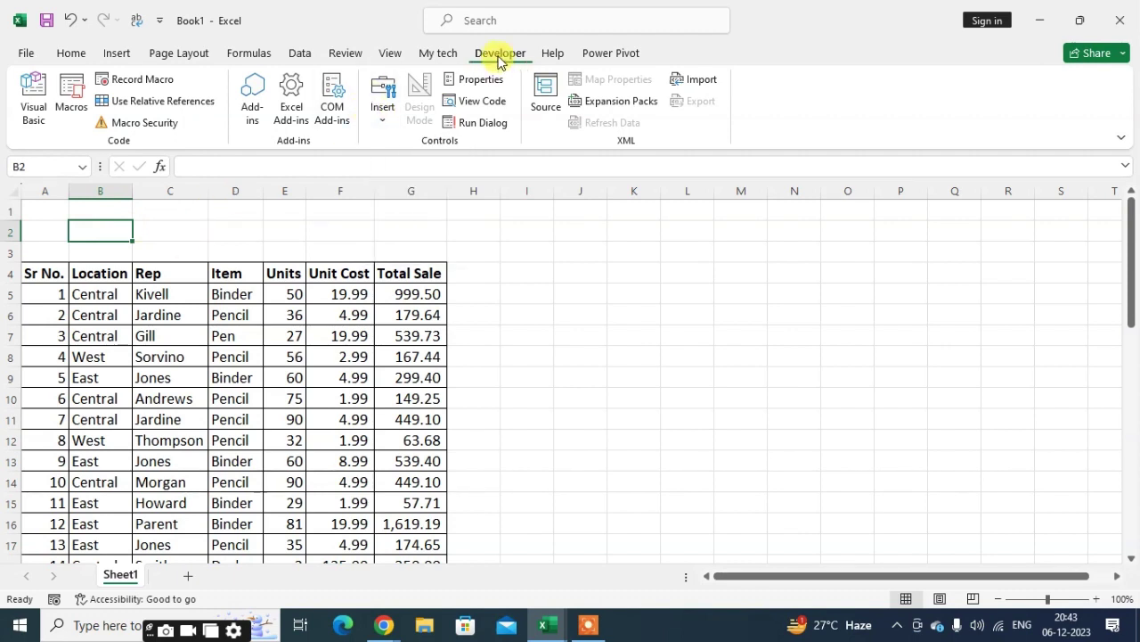
left_click(382, 122)
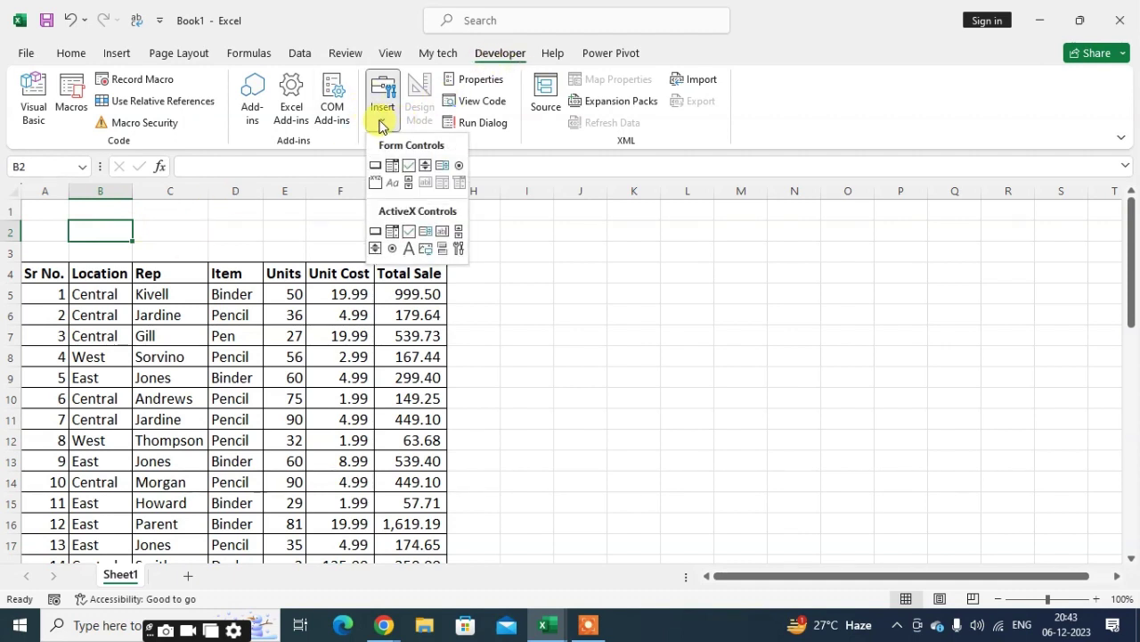
left_click(459, 167)
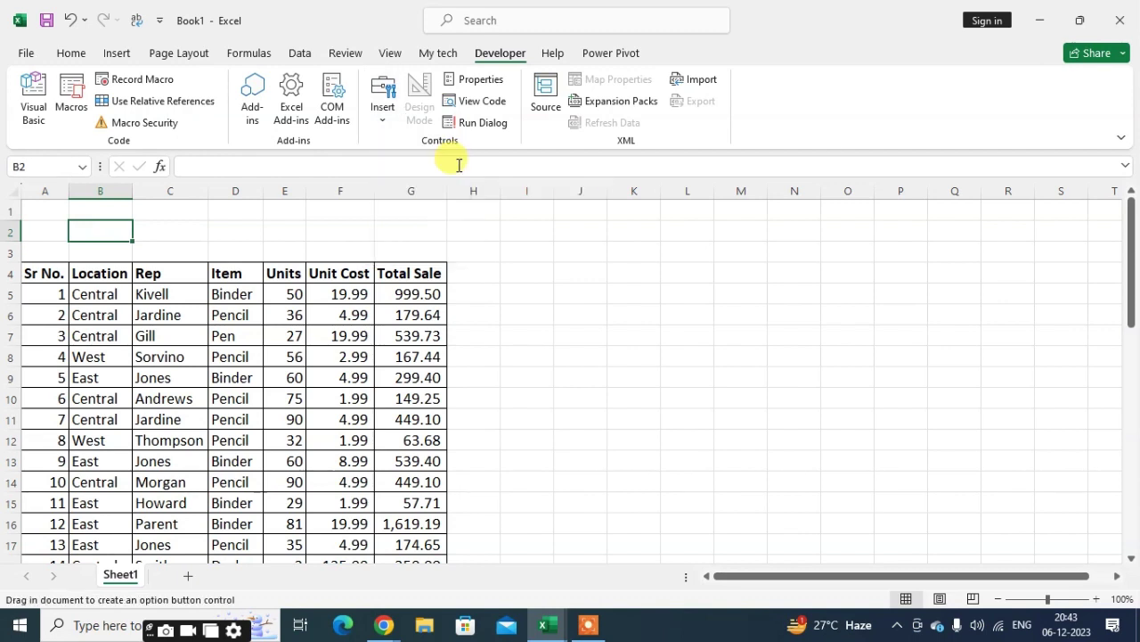
left_click(98, 224)
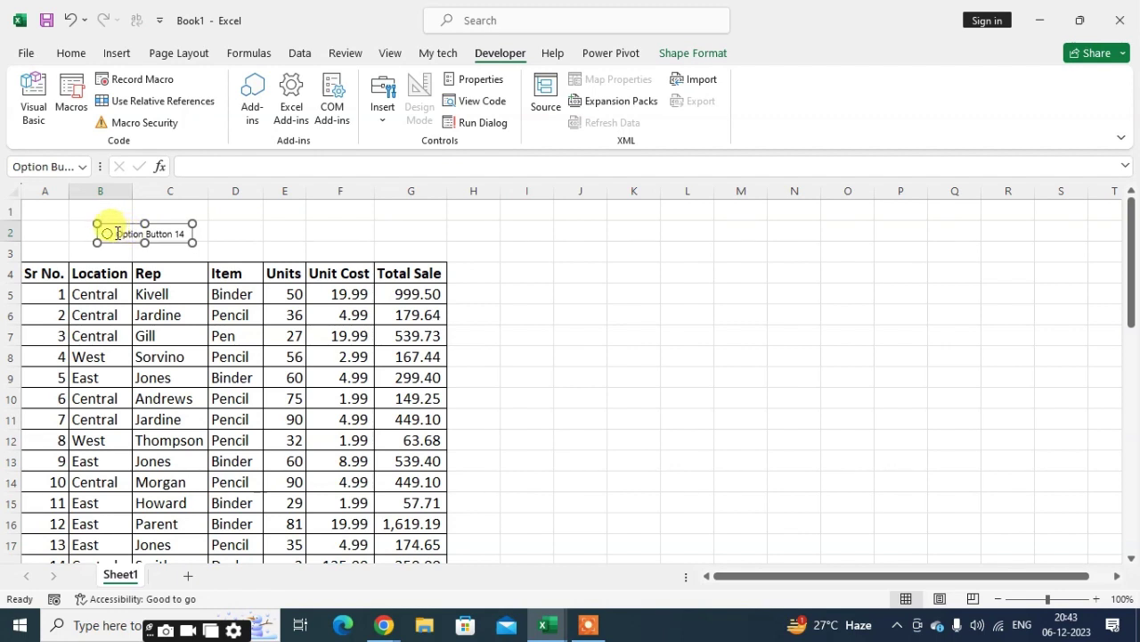
Replace the option button's 'Option Button 14' label with 'East'.
left_click(120, 233)
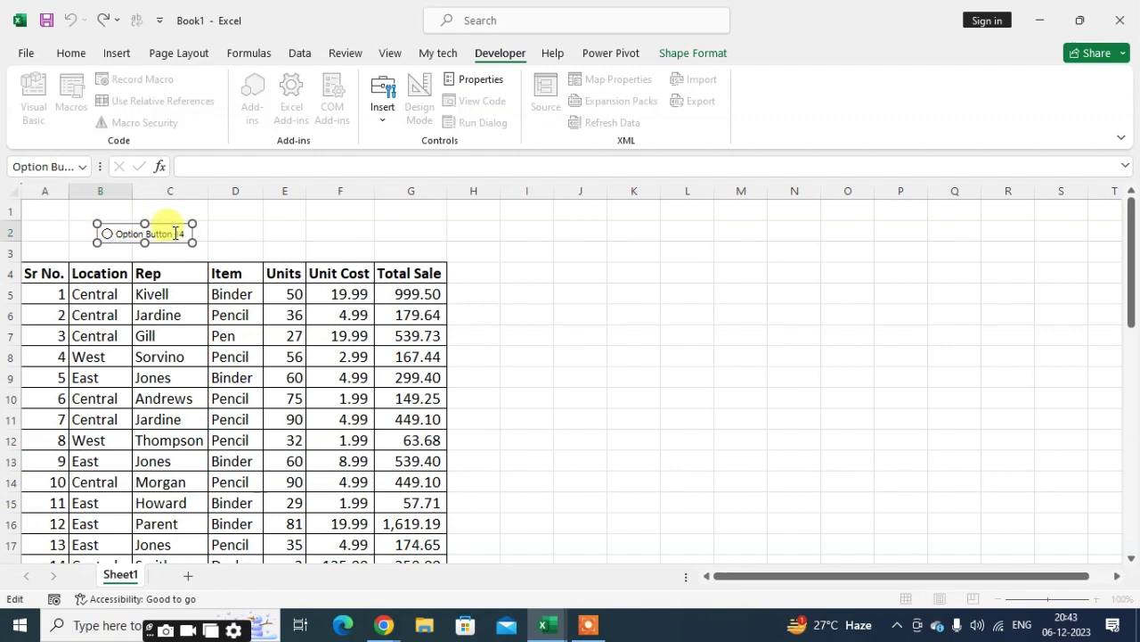
key("Delete")
key("Delete")
key("Delete")
key("Delete")
key("Delete")
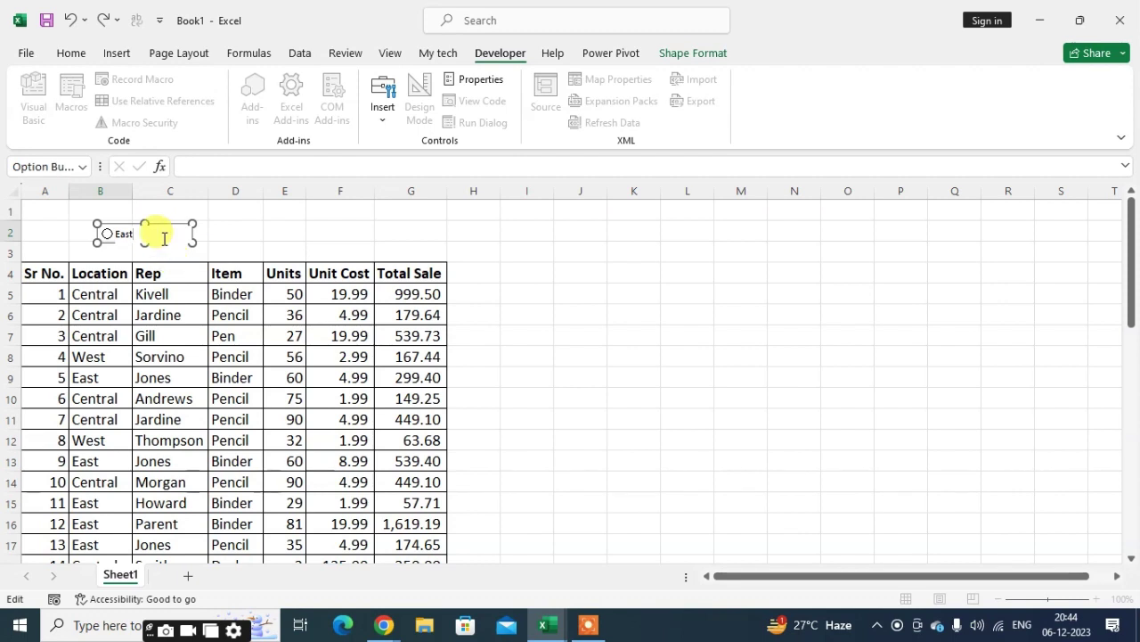
left_click(264, 229)
key("ctrl+v")
Copy the East option button and paste copies at cells E2 and H2.
right_click(123, 230)
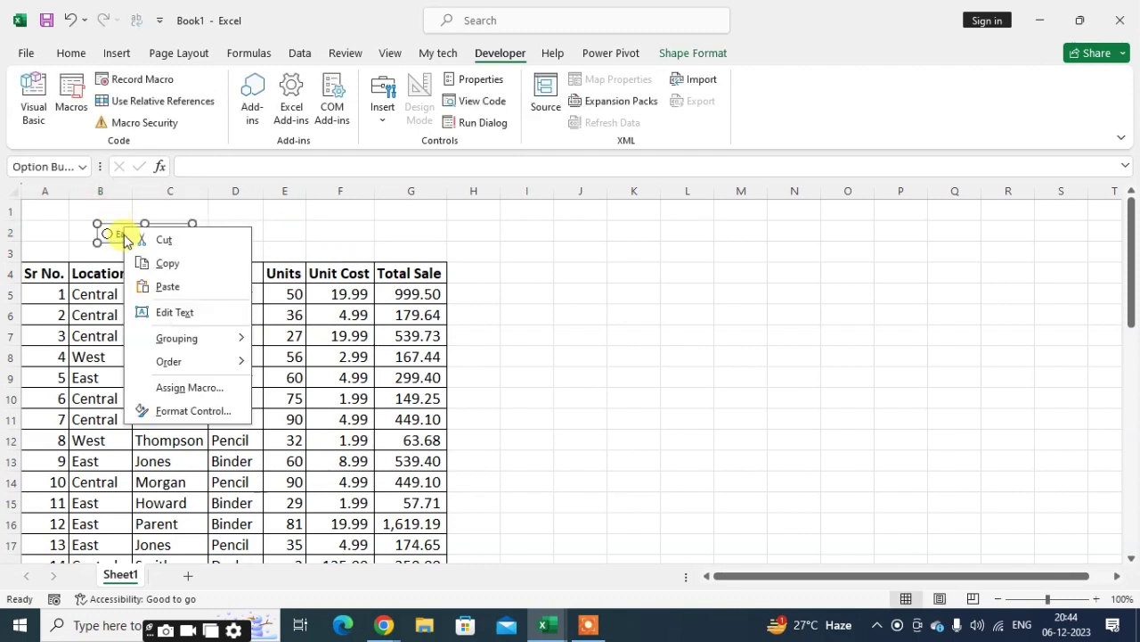
key("Escape")
left_click(286, 240)
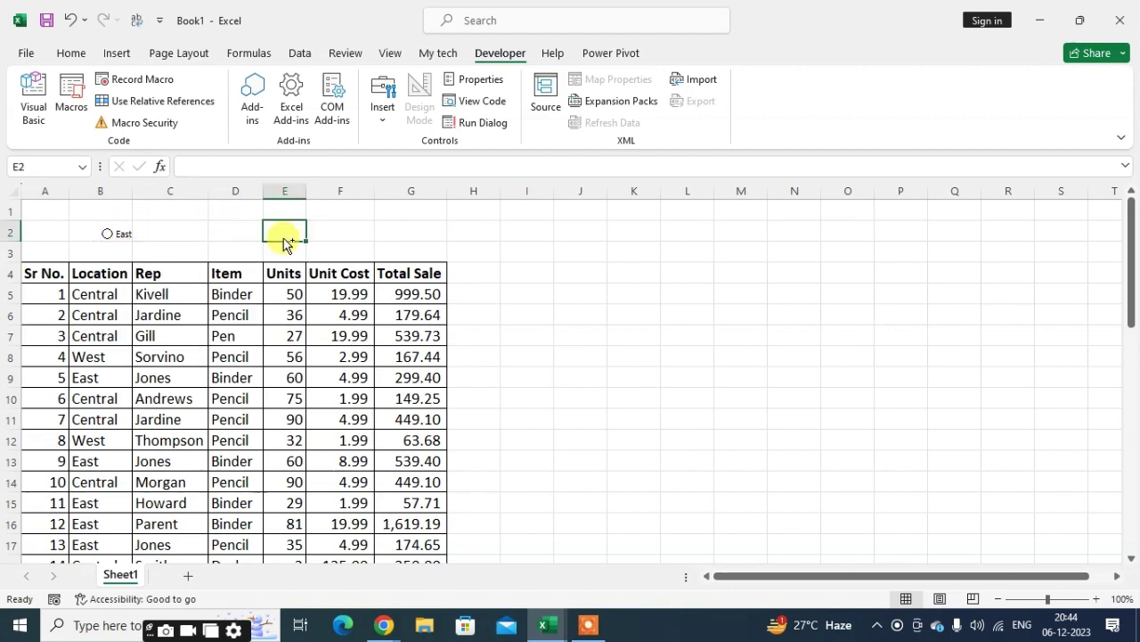
key("ctrl+v")
left_click(493, 234)
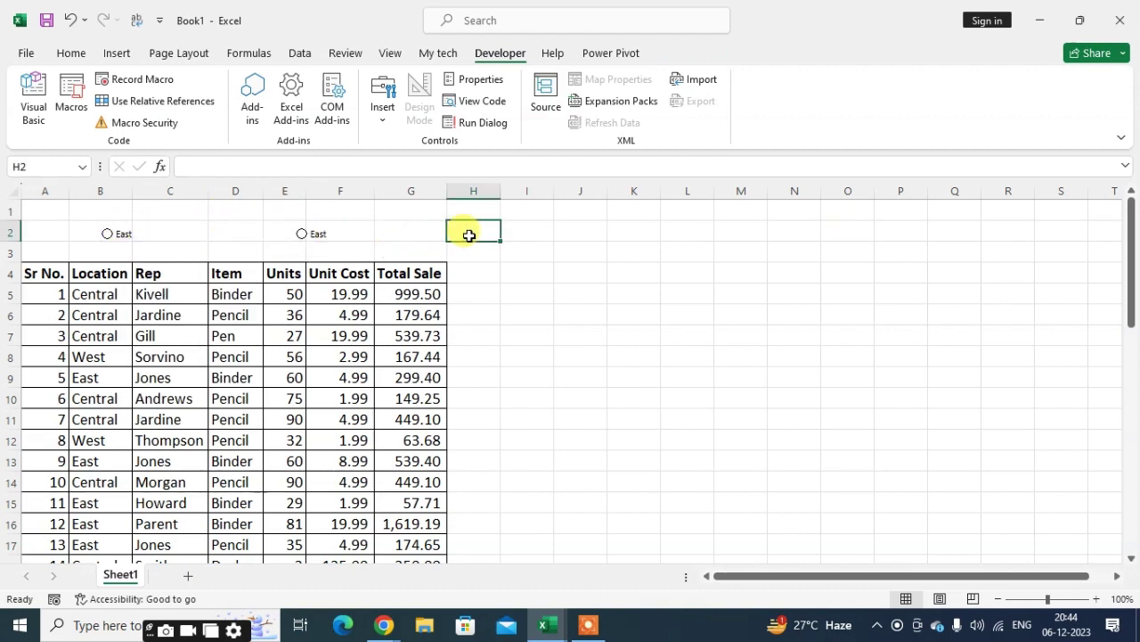
key("ctrl+v")
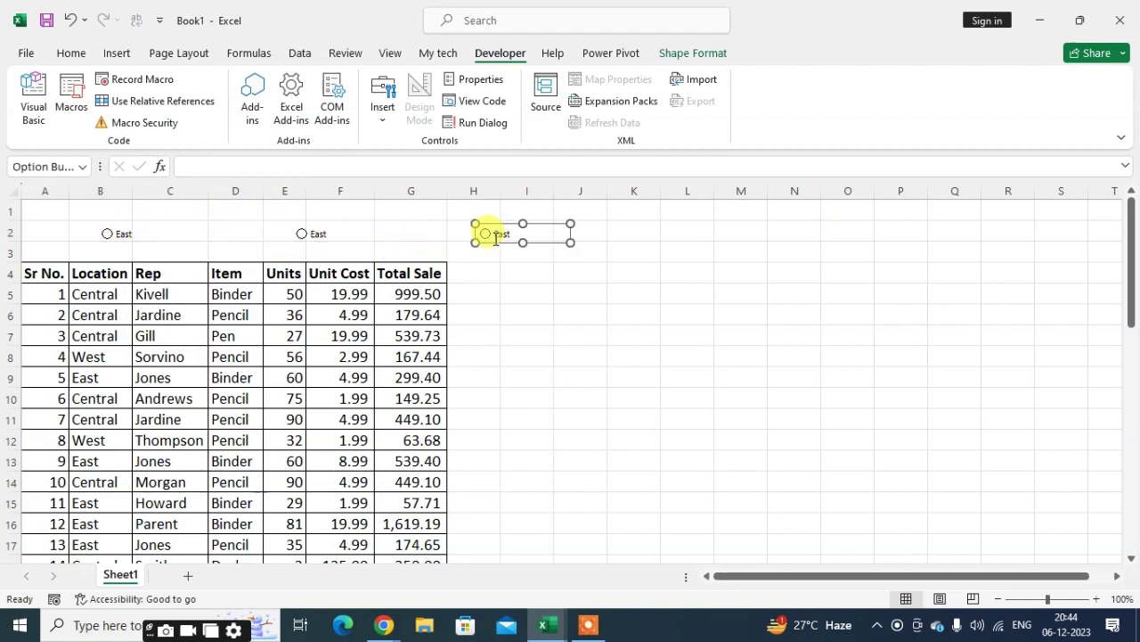
Relabel the E2 copy as 'West' and the H2 copy as 'Central'.
right_click(321, 239)
key("Escape")
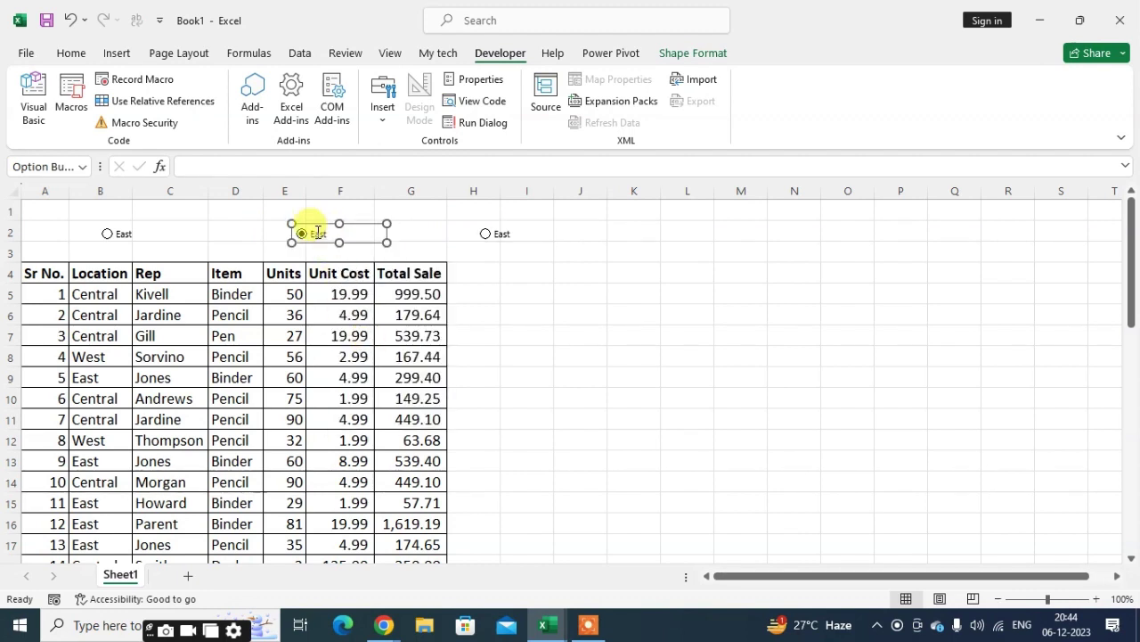
right_click(310, 233)
left_click(392, 321)
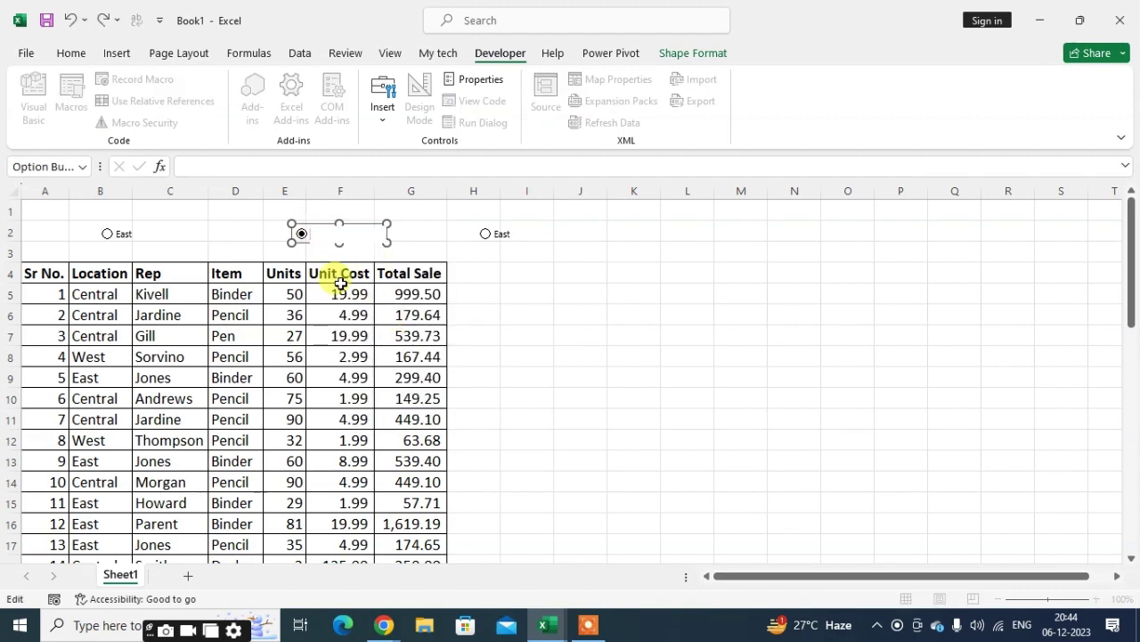
key("Escape")
key("Escape")
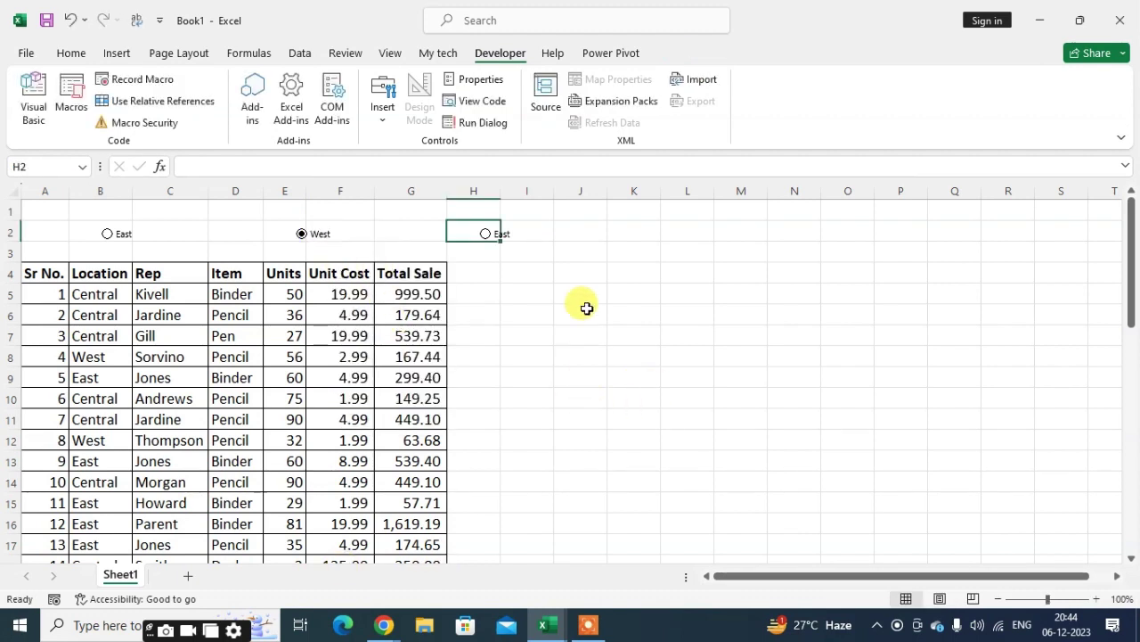
right_click(486, 234)
left_click(536, 313)
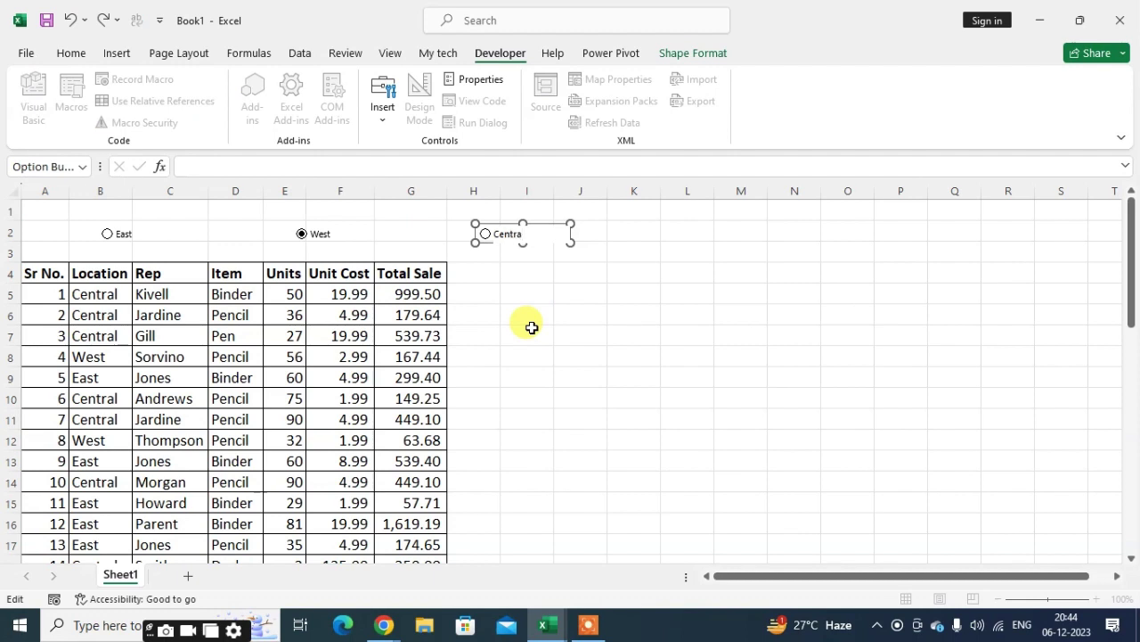
key("Escape")
key("Escape")
left_click(533, 314)
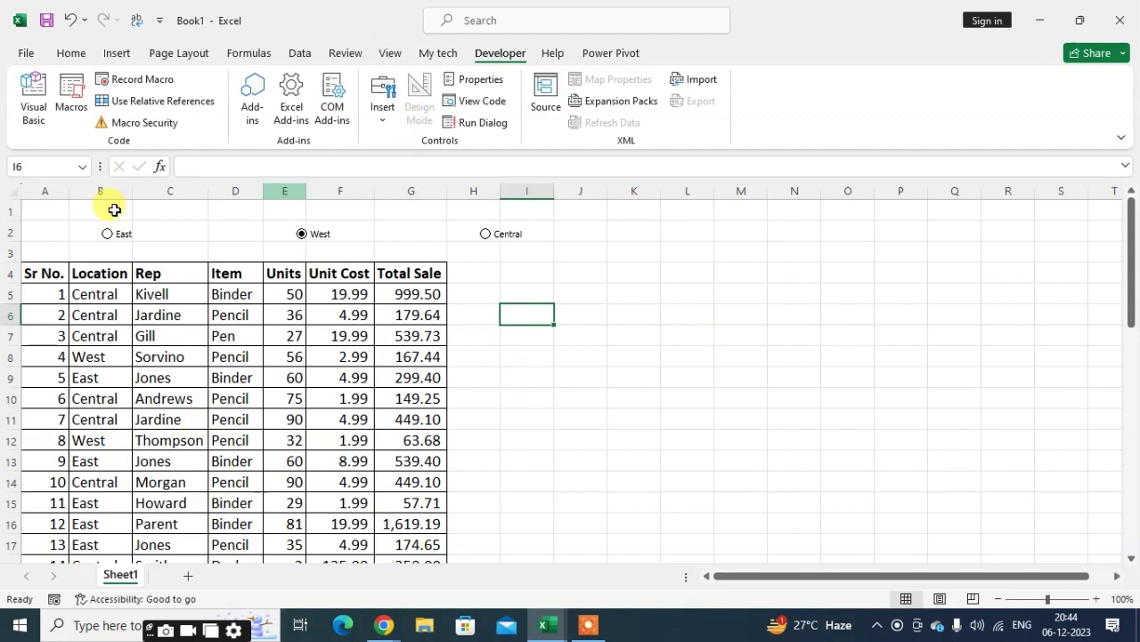
Set the East option button's Format Control cell link to $A$1.
right_click(122, 240)
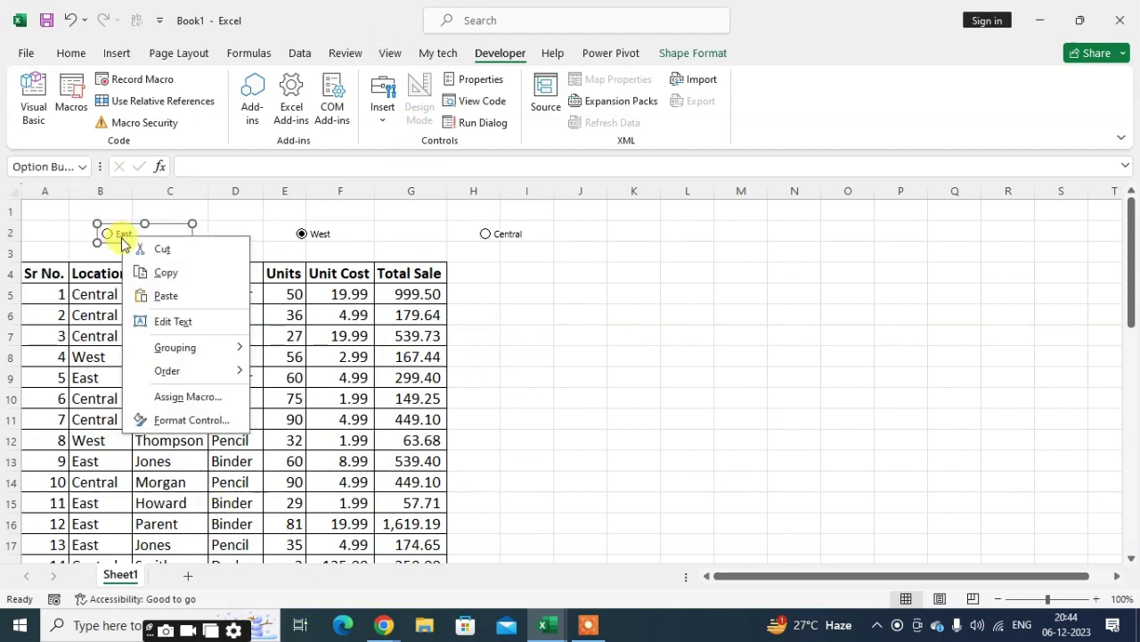
left_click(190, 419)
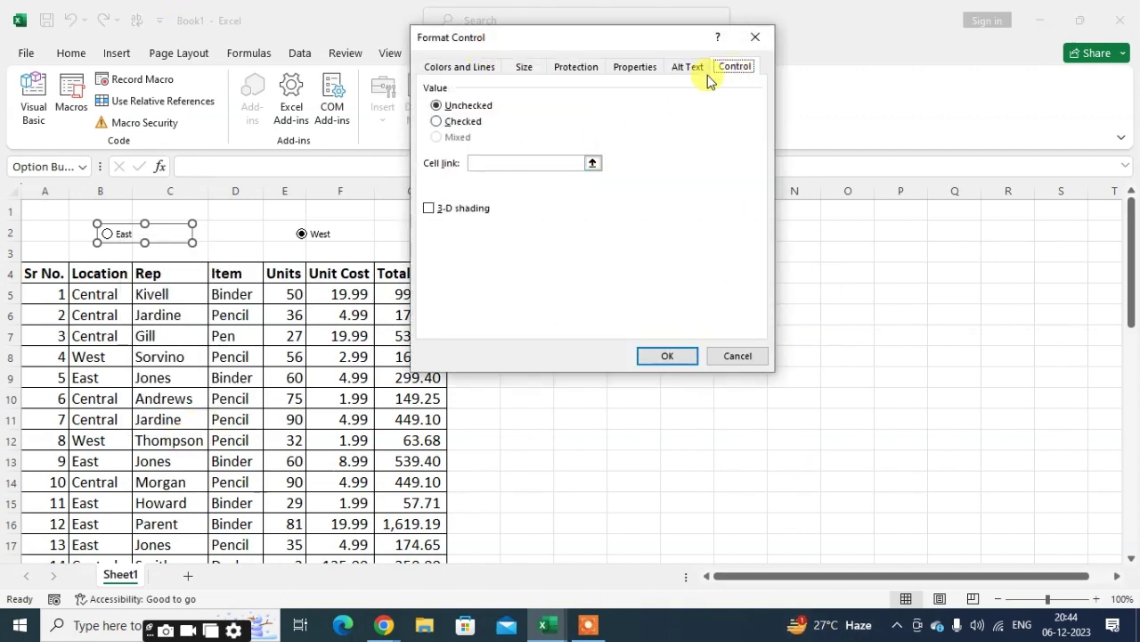
left_click(476, 161)
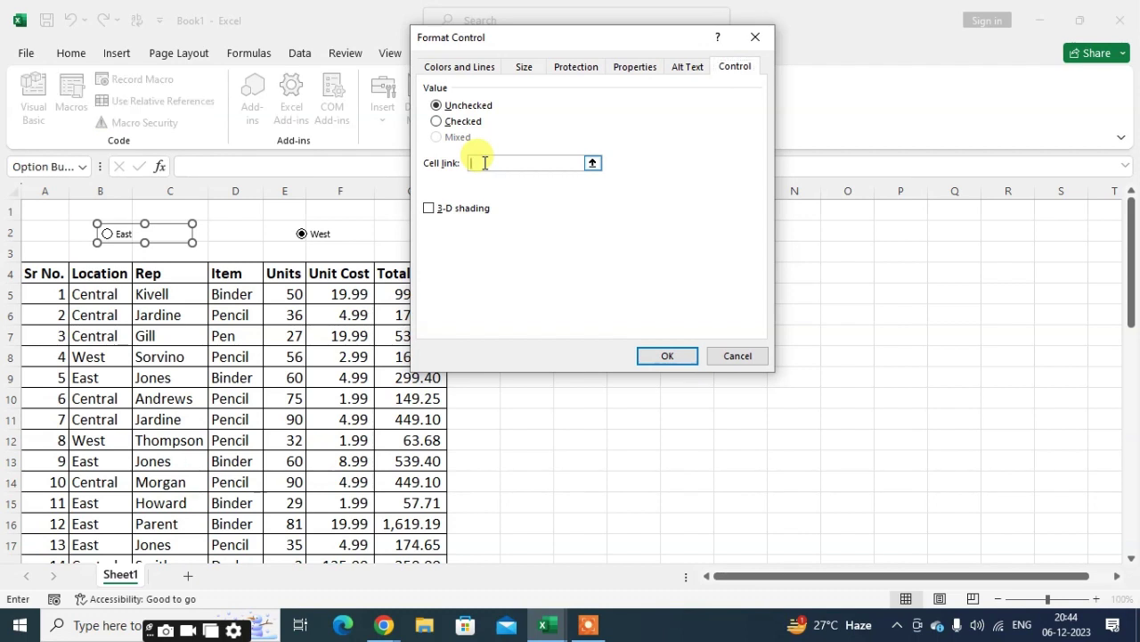
left_click(41, 213)
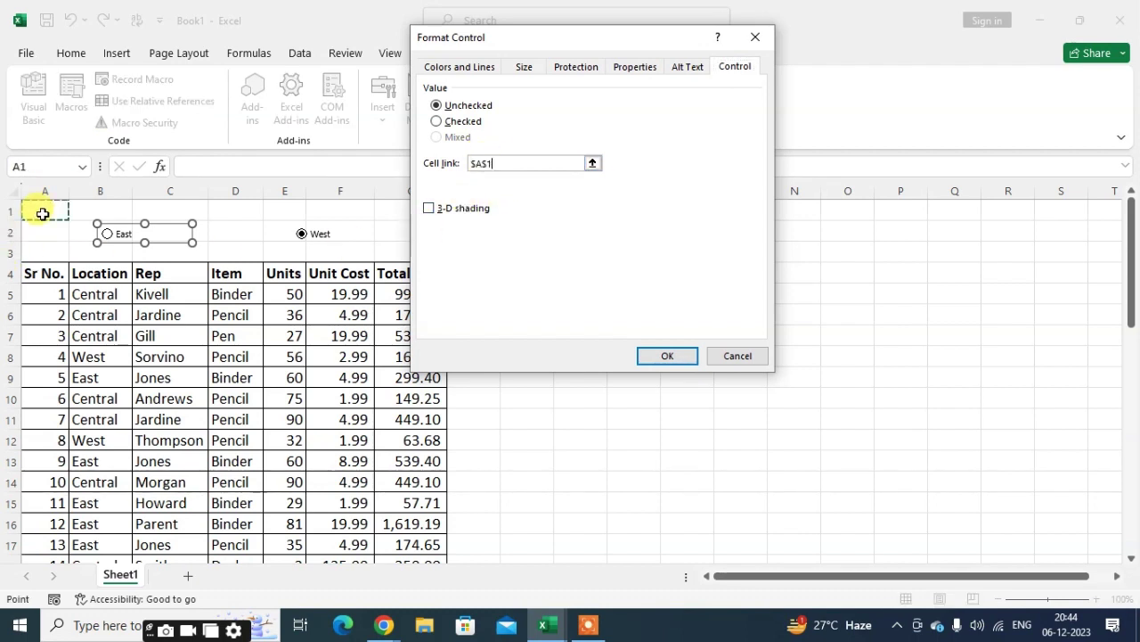
left_click(667, 355)
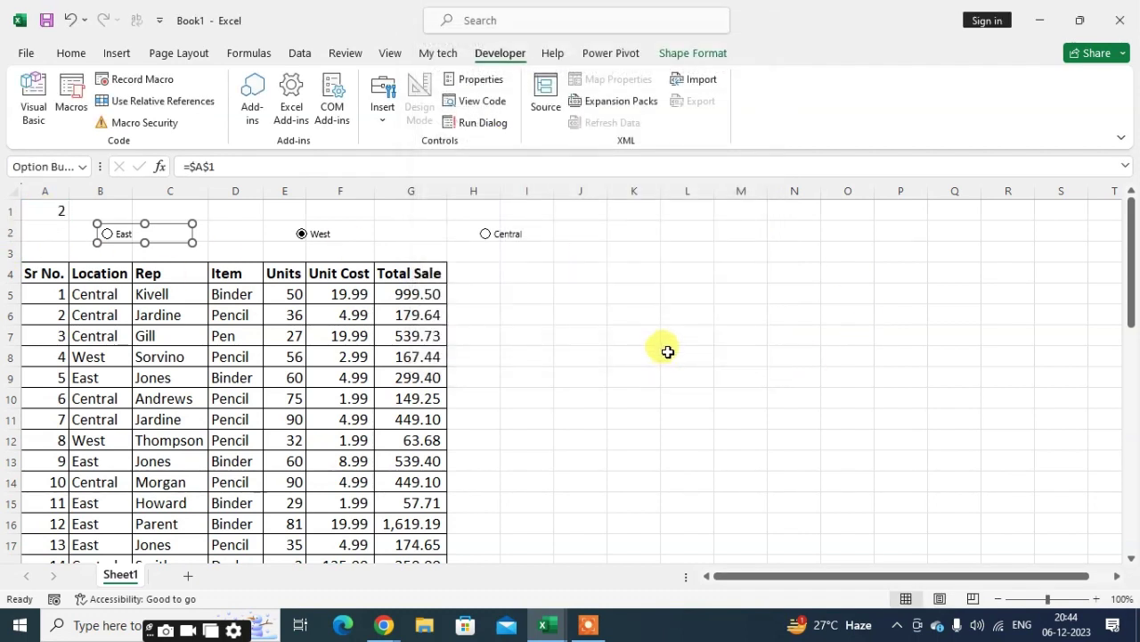
Try the East, Central and West buttons in turn, watching A1 change between 1, 2 and 3.
left_click(310, 236)
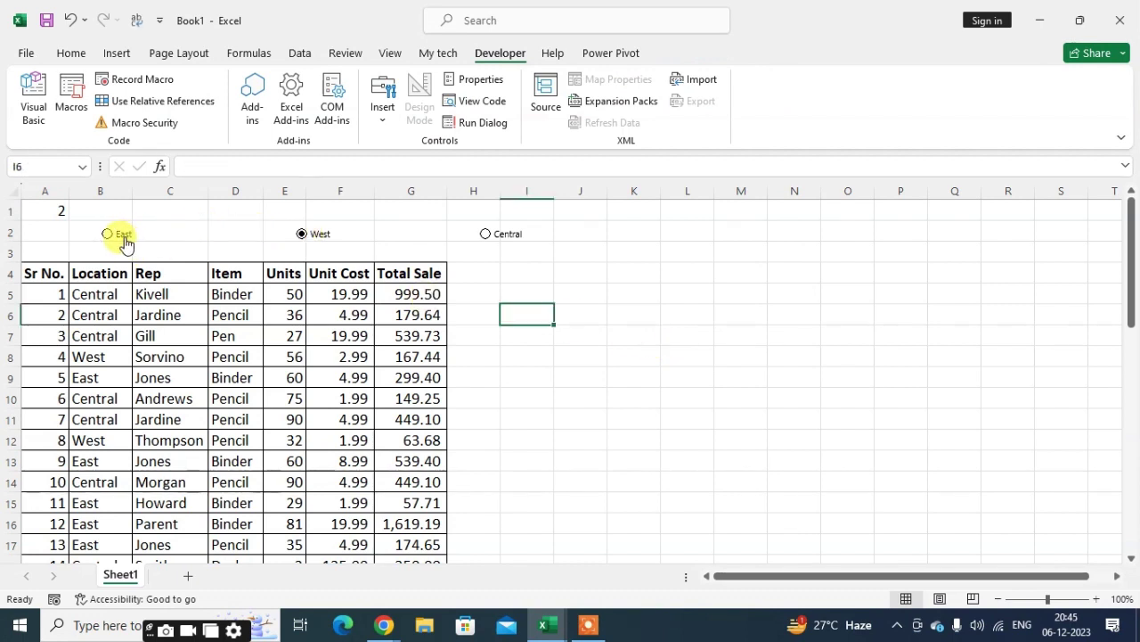
left_click(122, 239)
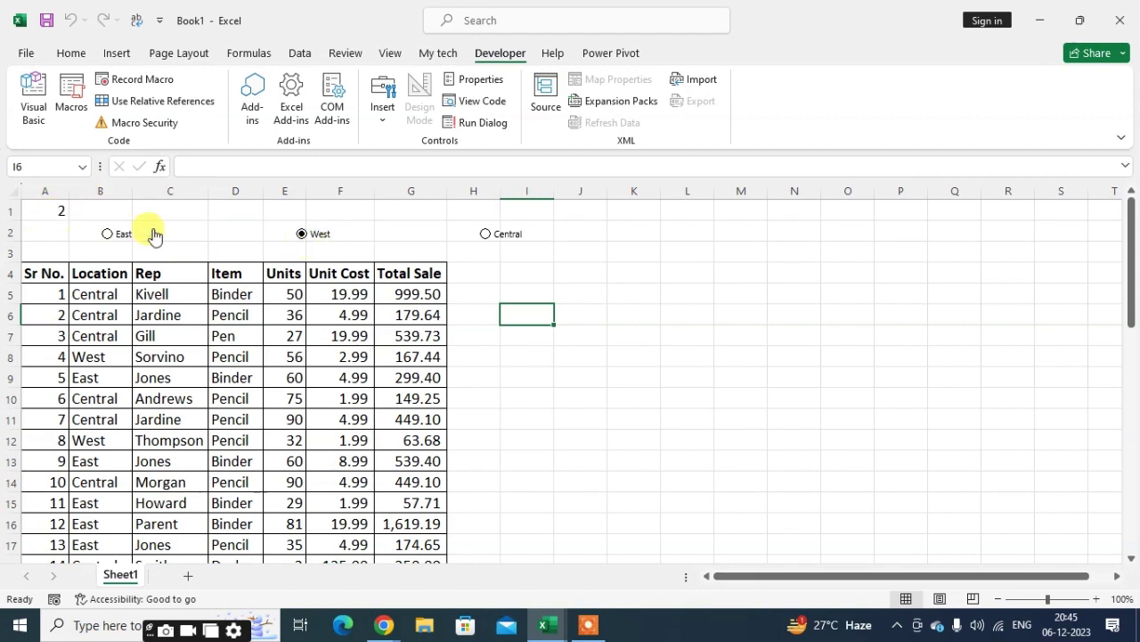
left_click(485, 234)
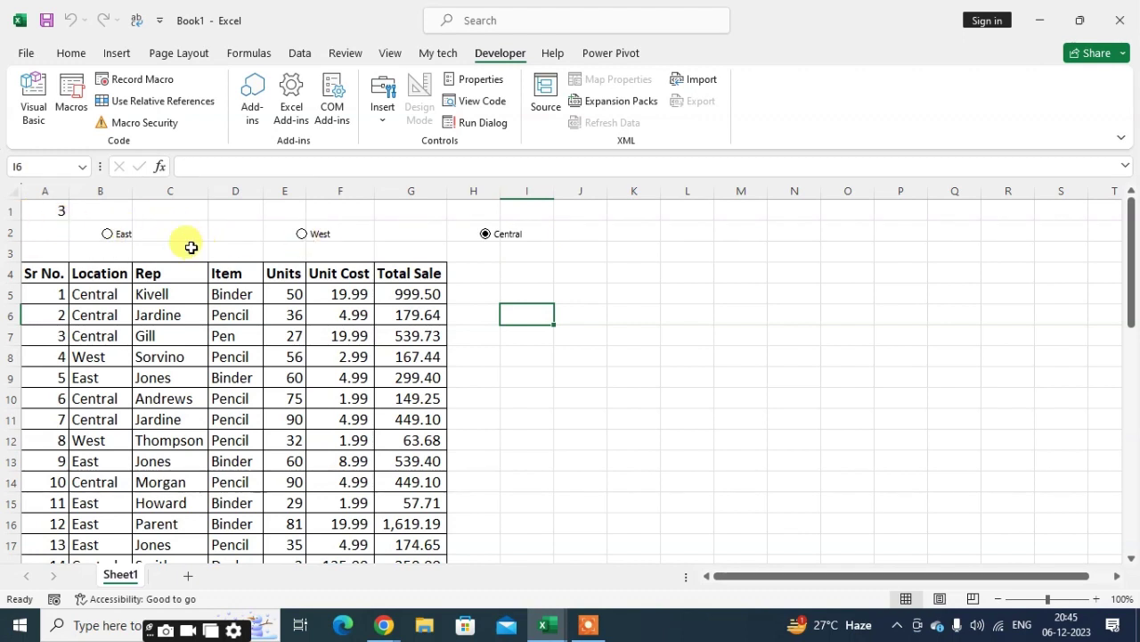
left_click(108, 234)
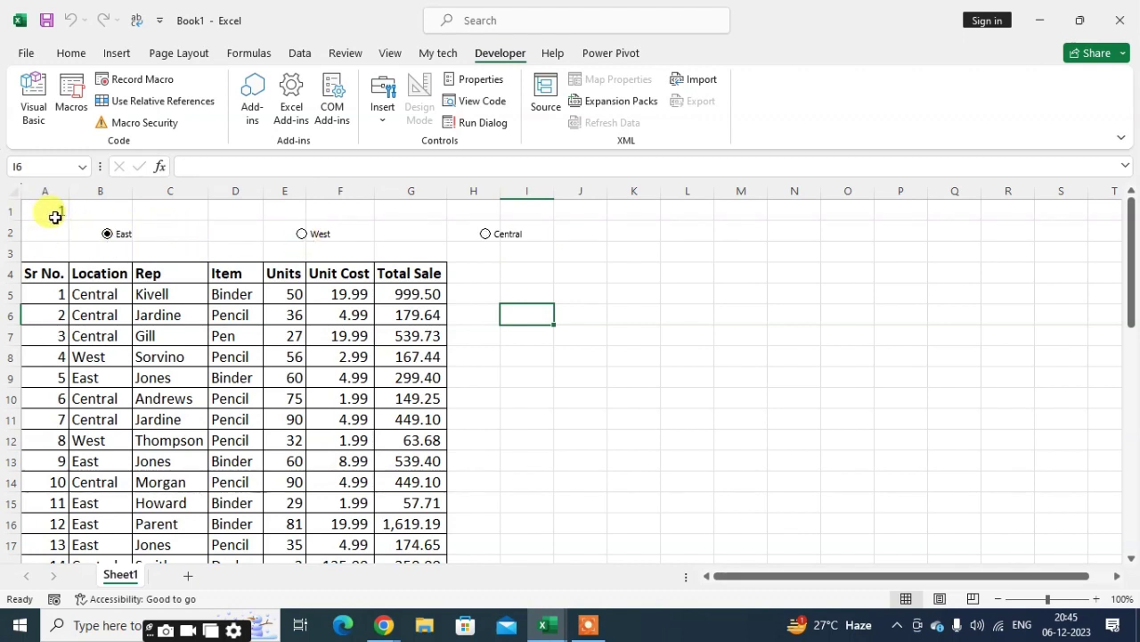
left_click(302, 234)
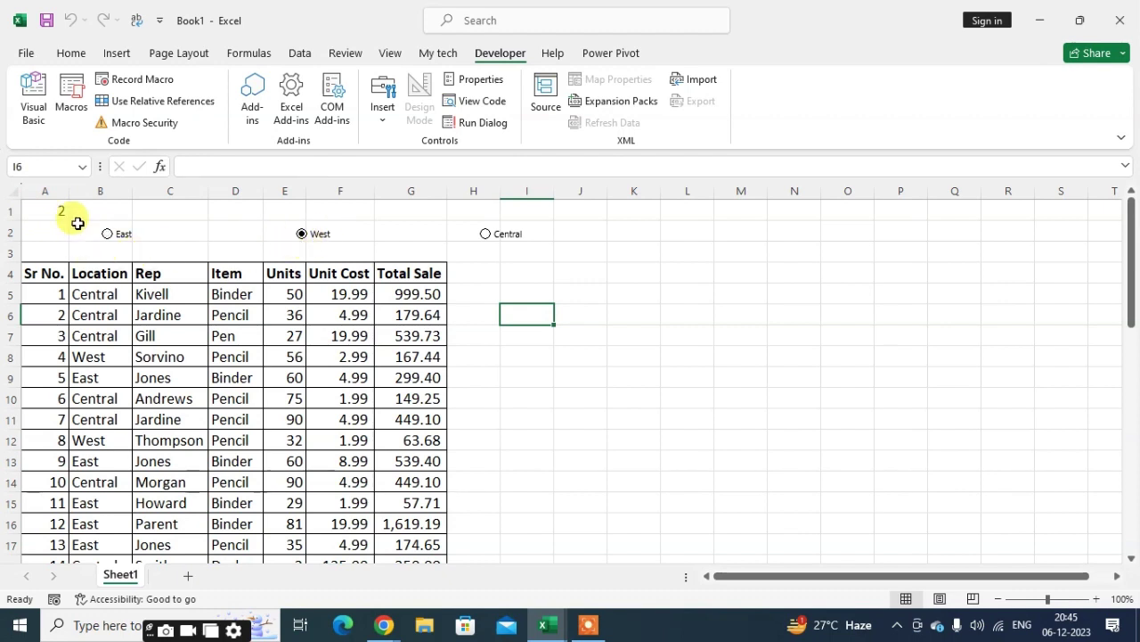
left_click(484, 235)
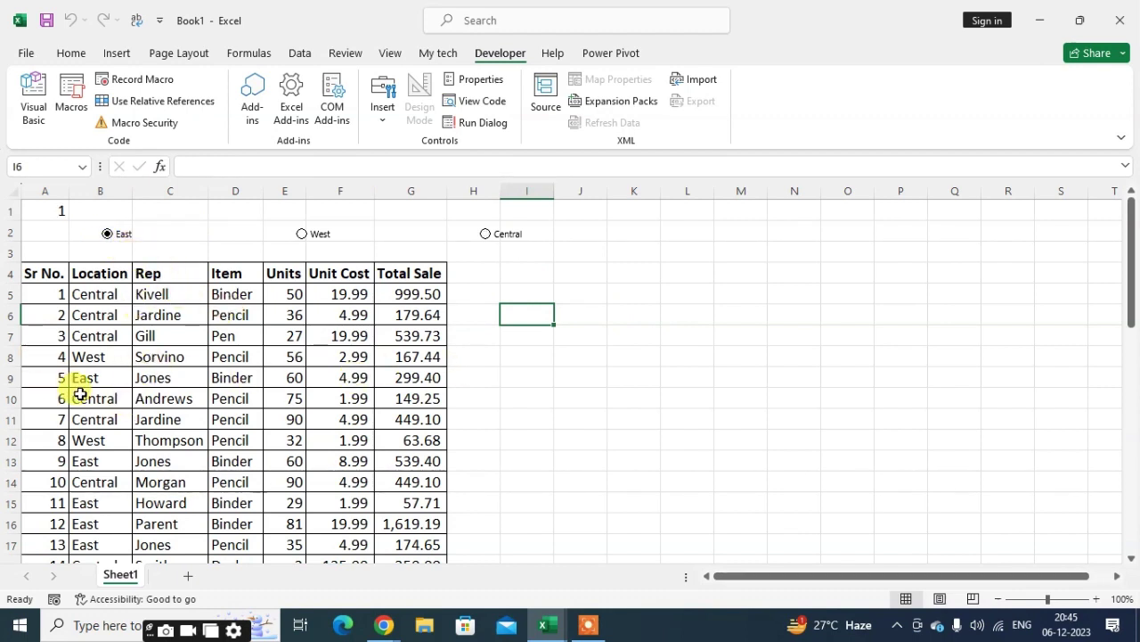
Point out the East rows in the table, then select West so A1 reads 2.
left_click(37, 379)
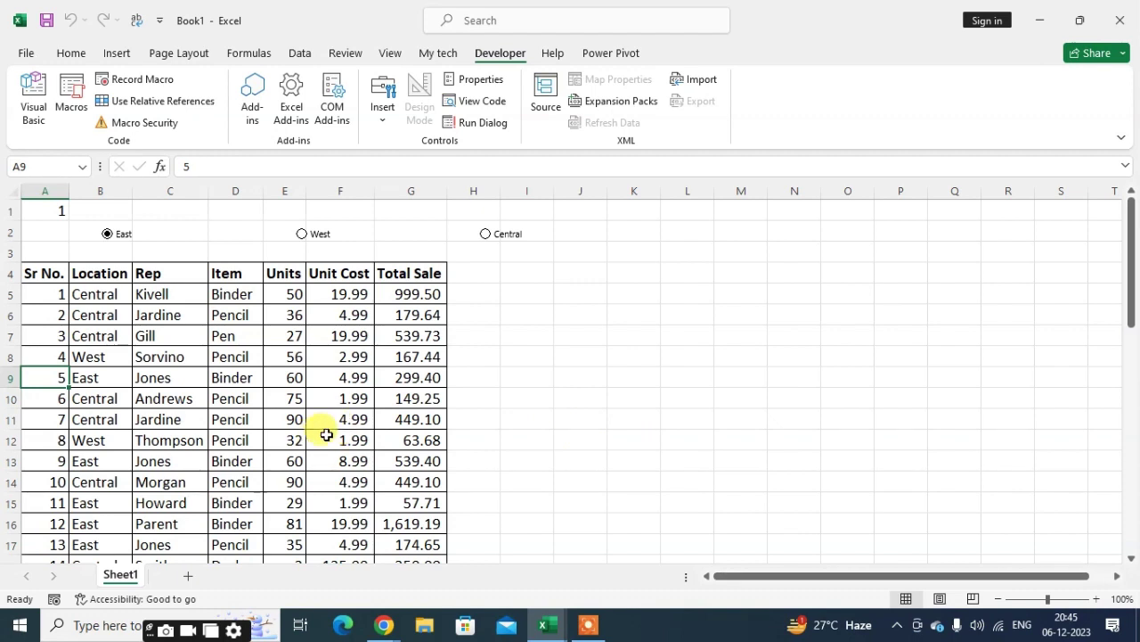
left_click_drag(59, 396, 258, 360)
left_click_drag(98, 419, 178, 441)
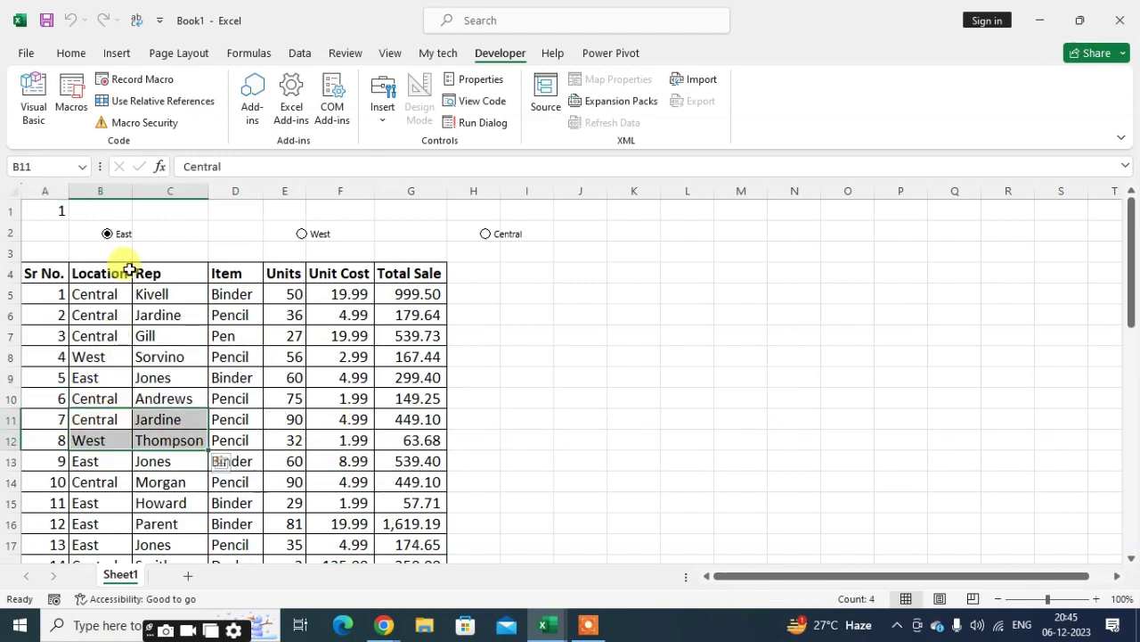
left_click(298, 236)
left_click(270, 400)
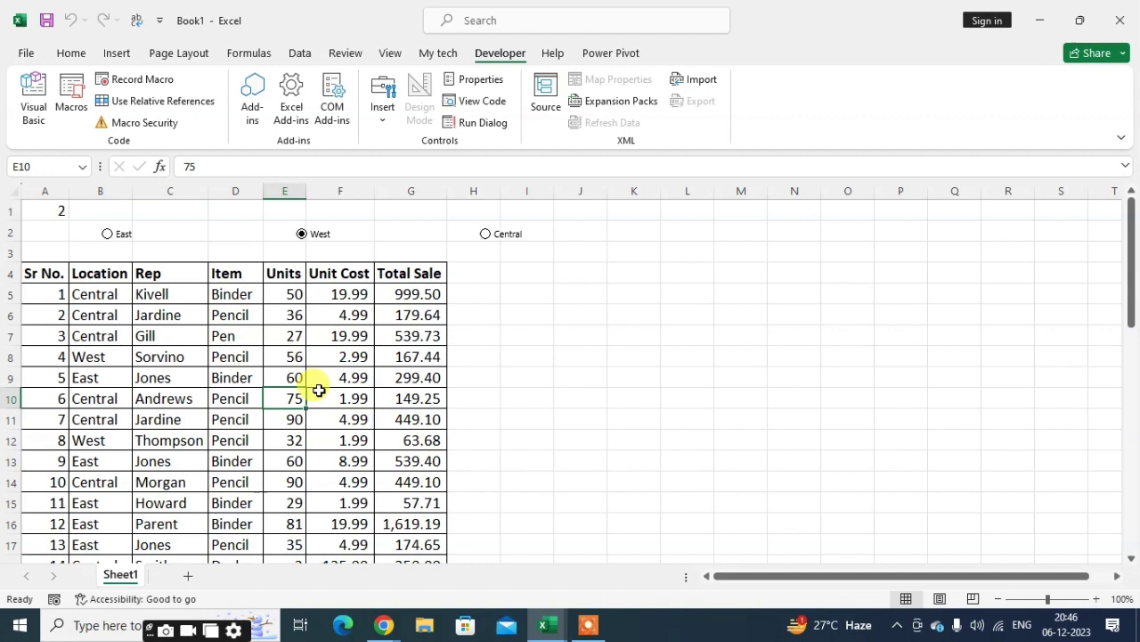
left_click(96, 297)
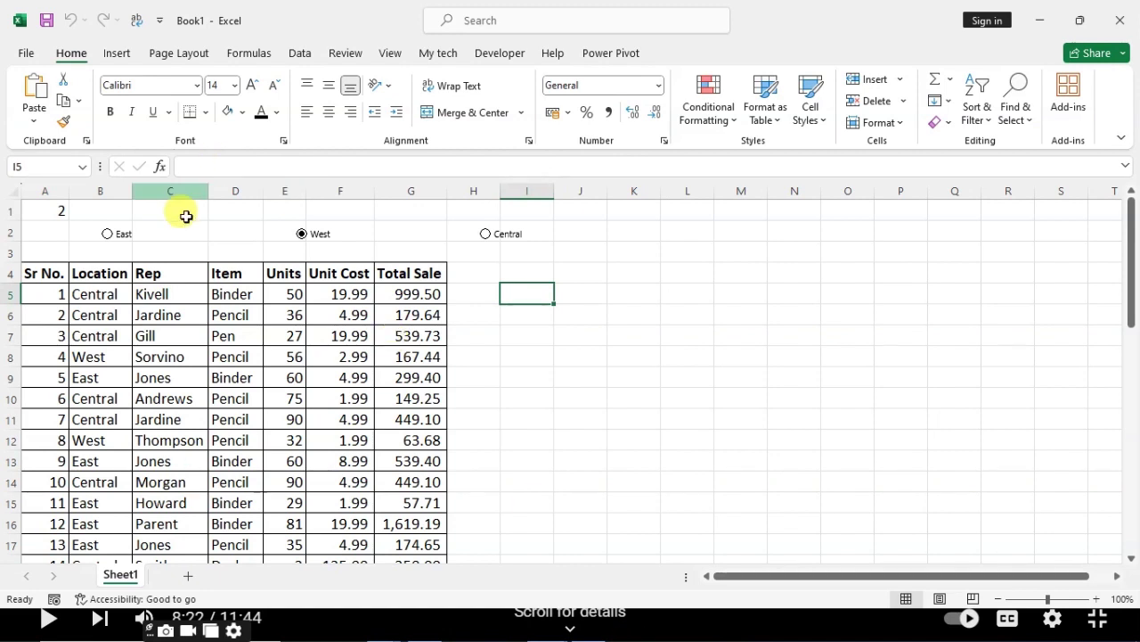
Select the sales data from A5 across the row and down to row 46.
left_click(41, 295)
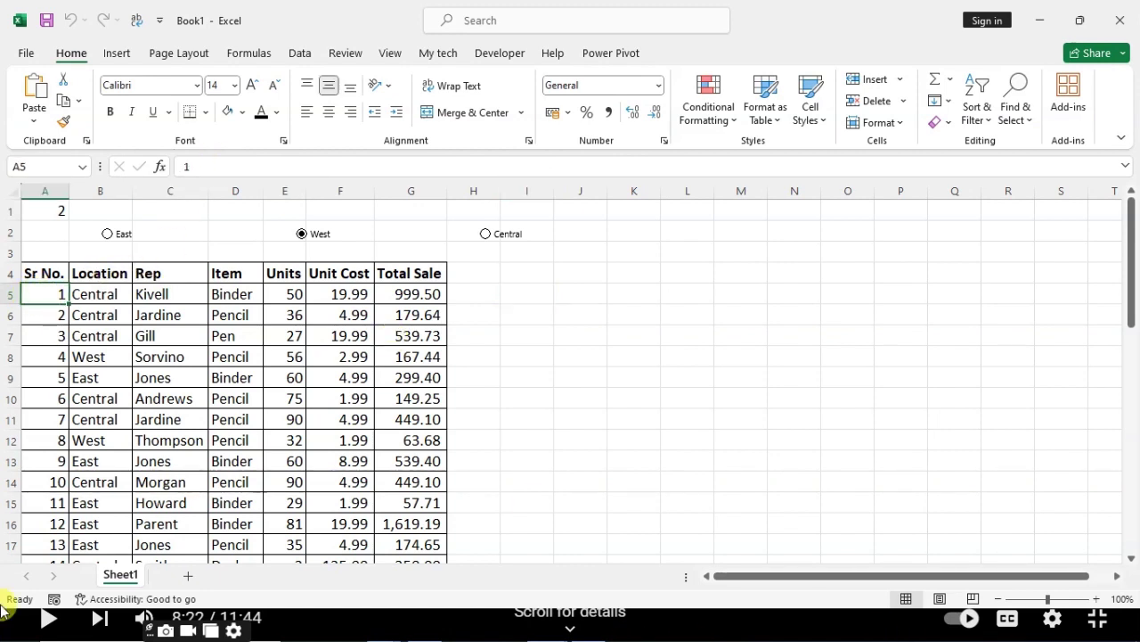
key("ctrl+shift+Right")
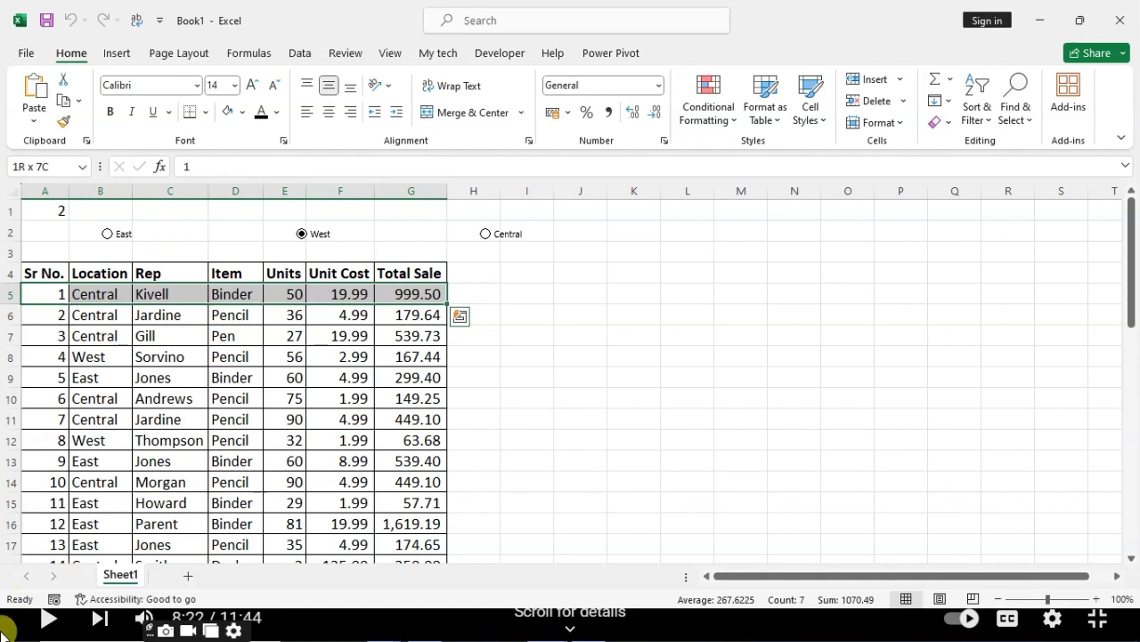
key("ctrl+shift+Down")
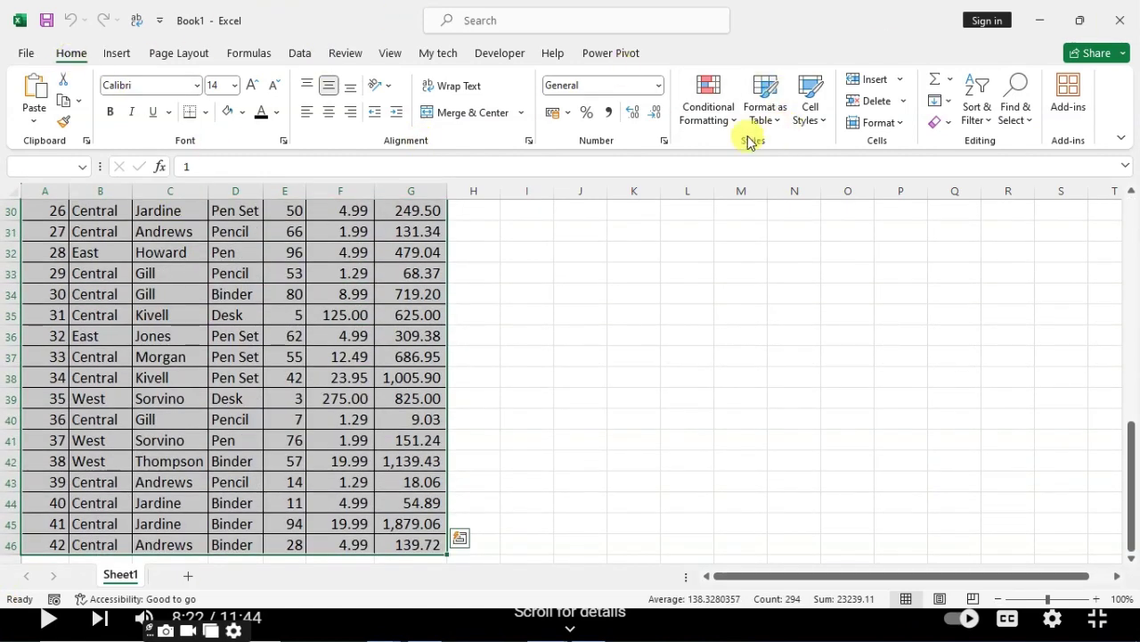
Start a new conditional formatting rule of type 'Use a formula to determine which cells to format'.
left_click(713, 114)
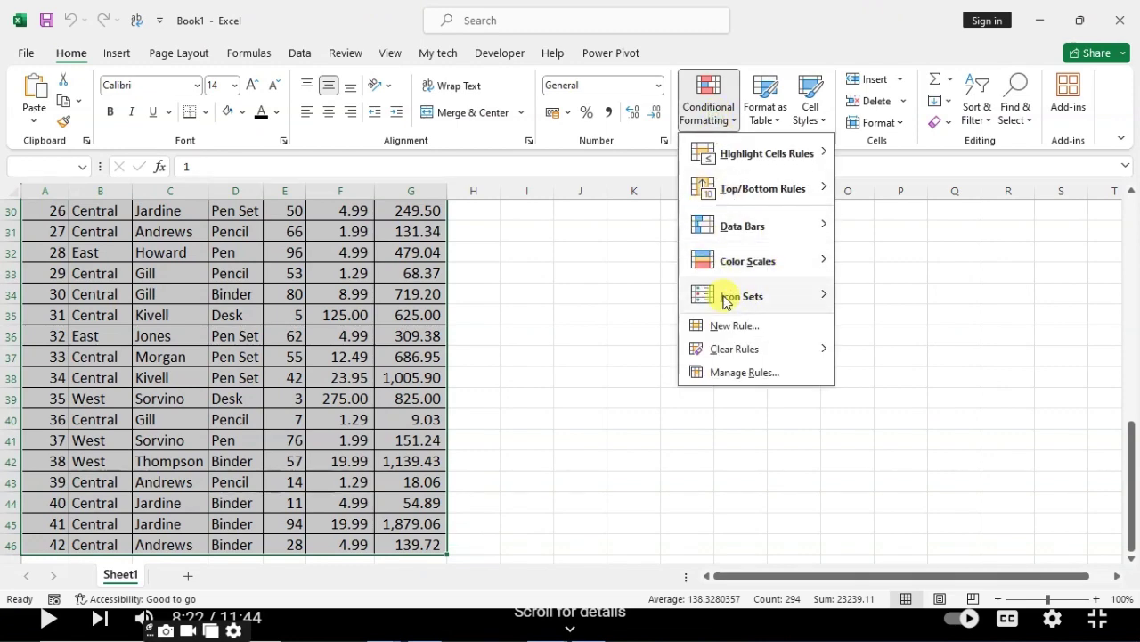
left_click(789, 328)
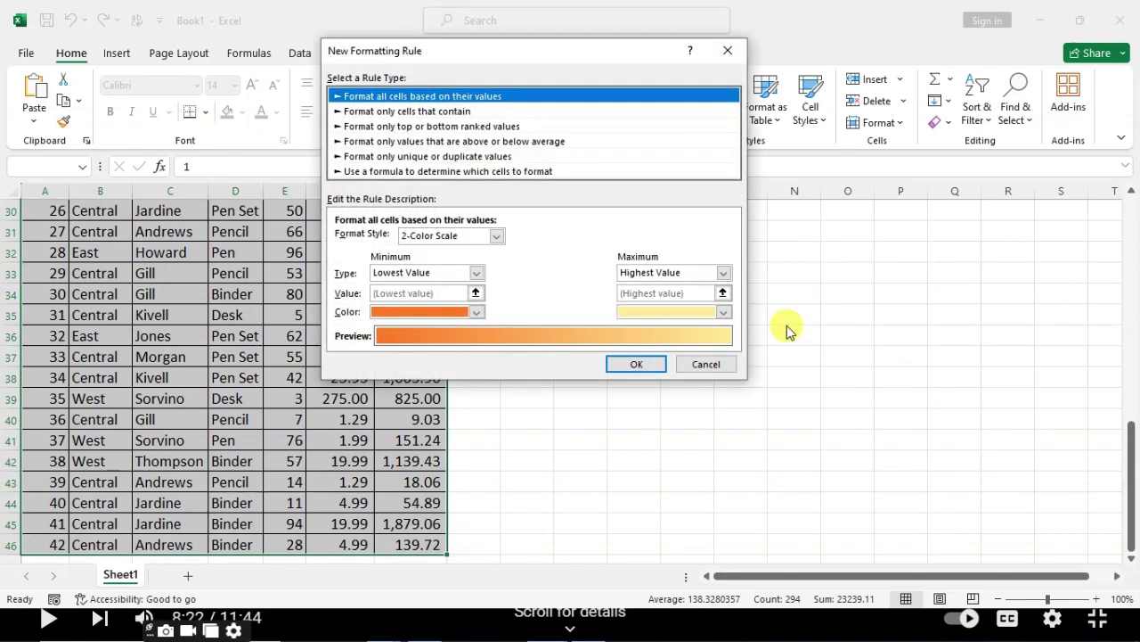
left_click_drag(436, 41, 573, 90)
left_click(521, 220)
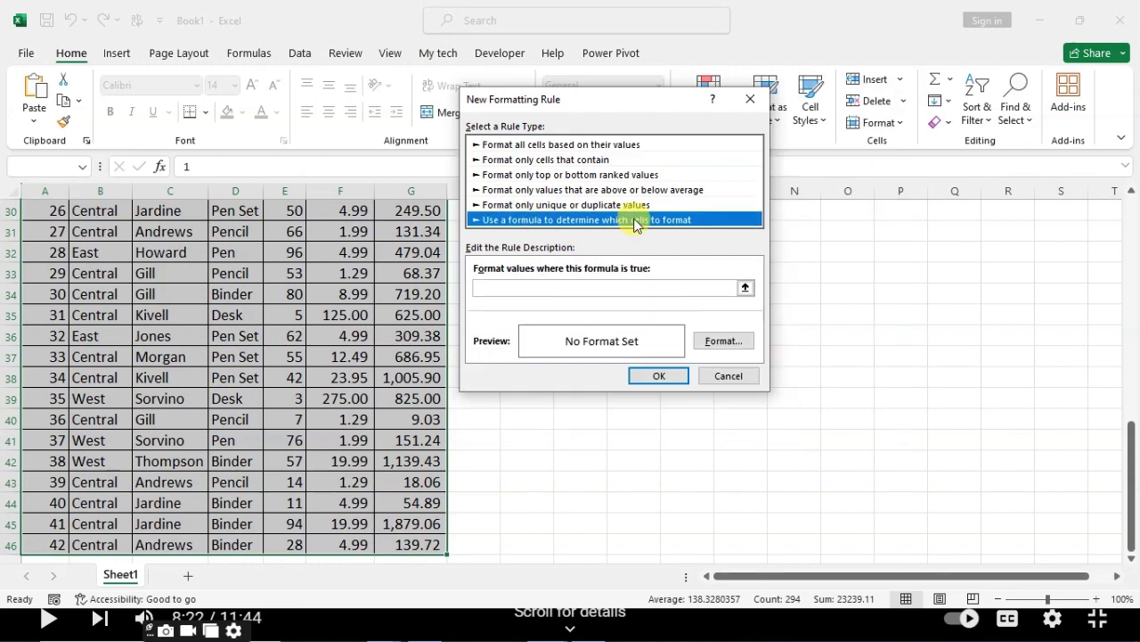
Enter =And($B$5="East",$A$1 in the rule formula box, referencing cells B5 and A1.
left_click(535, 287)
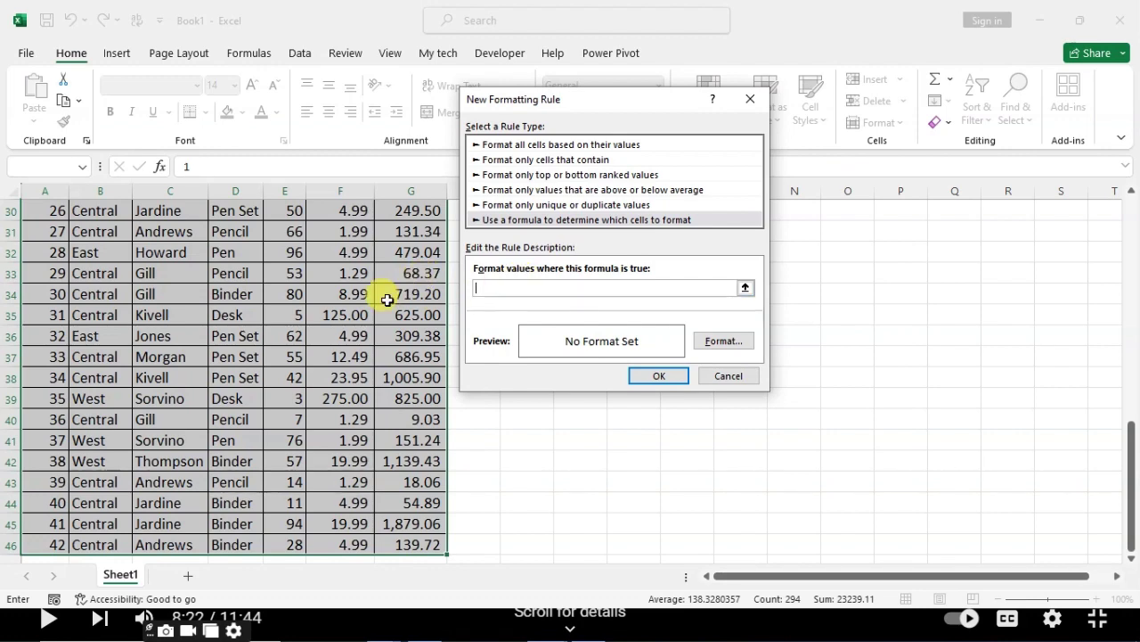
scroll(388, 300, "up", 10)
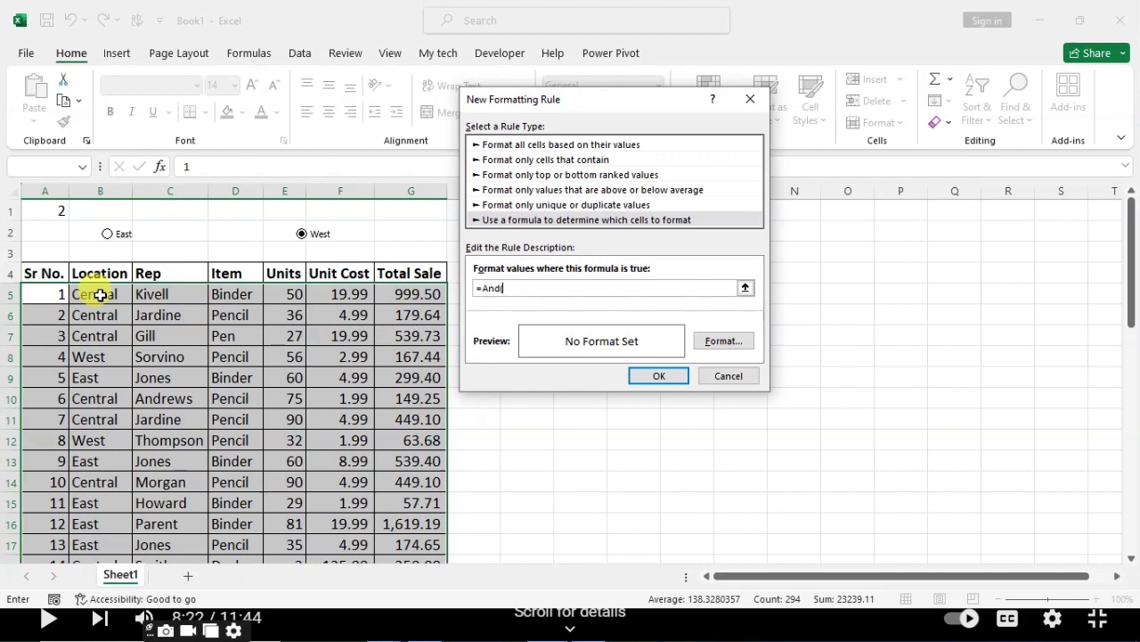
type("(")
left_click(100, 295)
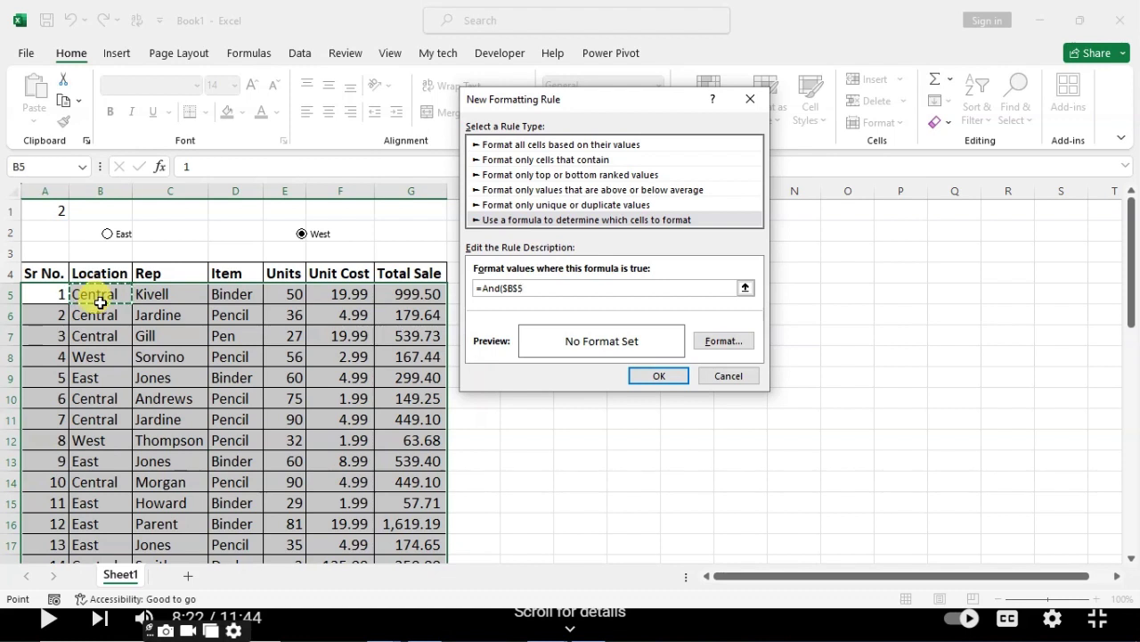
type("=")
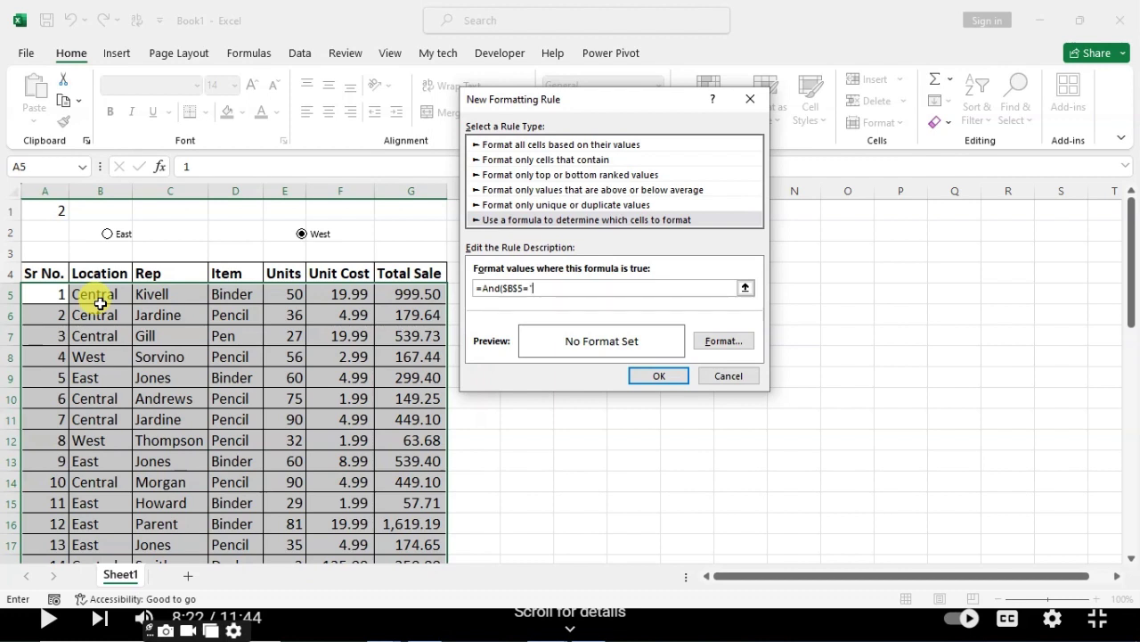
type("East\",")
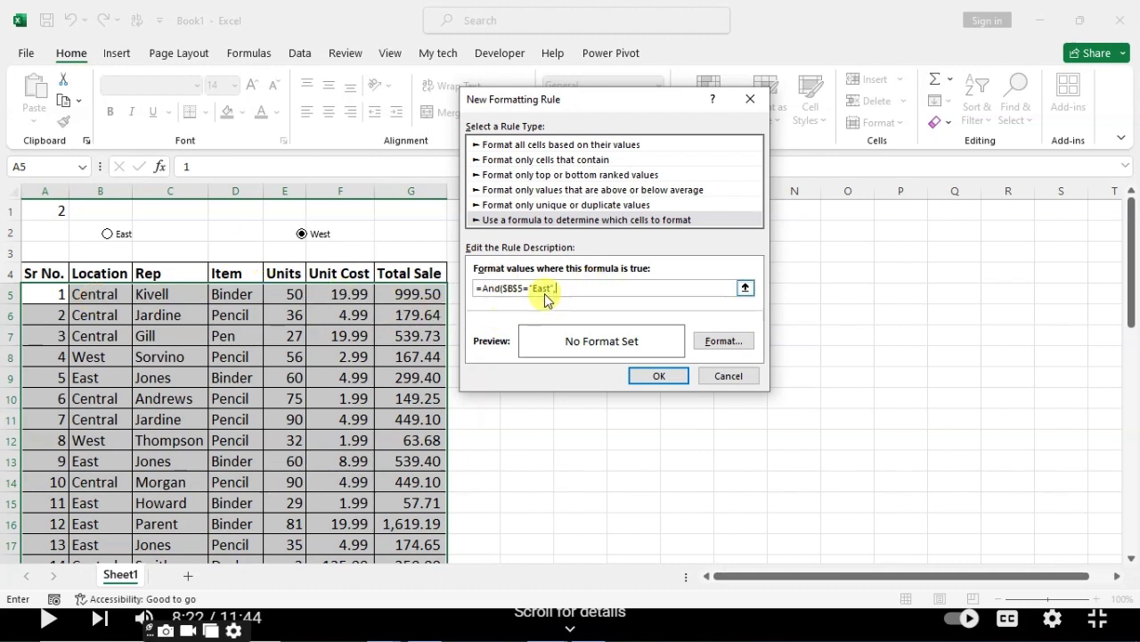
left_click(51, 207)
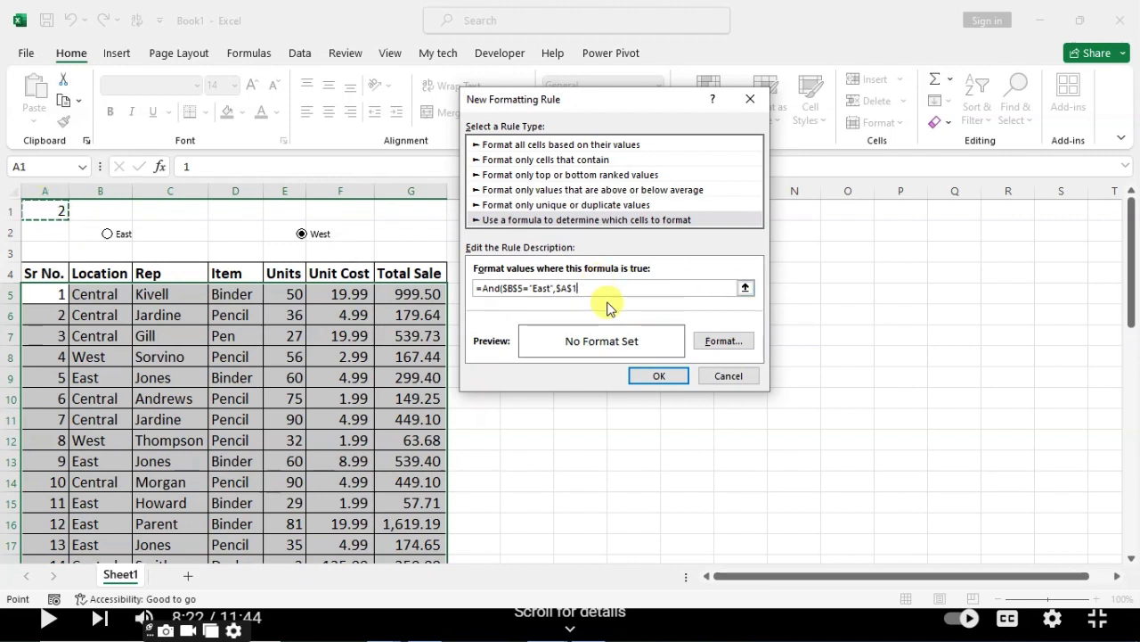
Append =1 after $A$1 so the formula reads =And($B$5="East",$A$1=1.
type("=1")
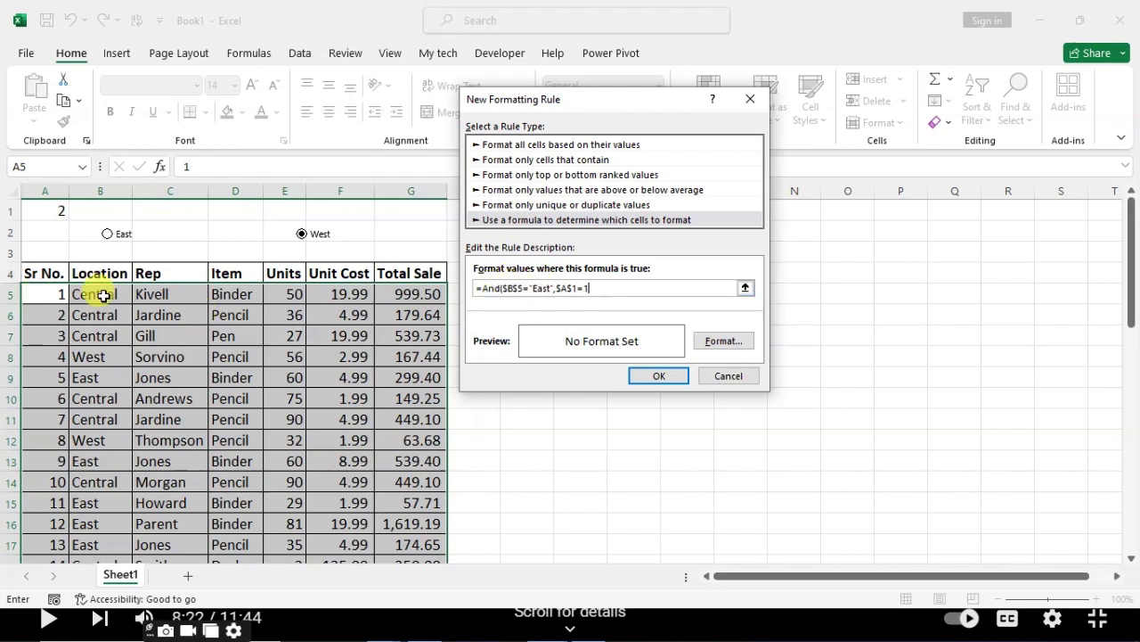
scroll(116, 365, "down", 4)
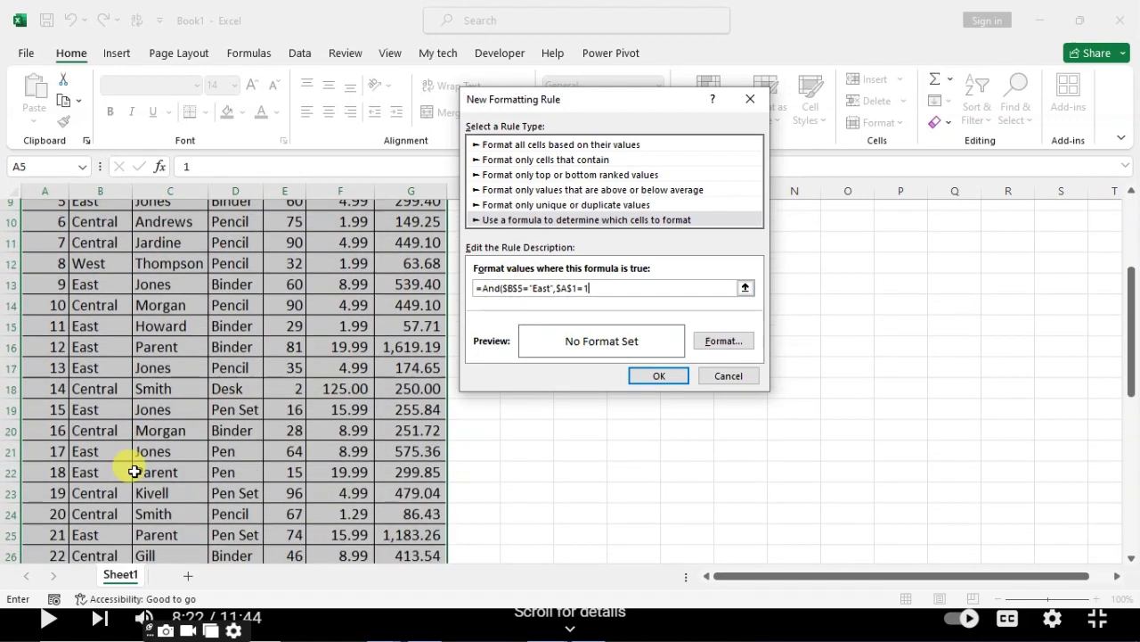
scroll(134, 436, "down", 1)
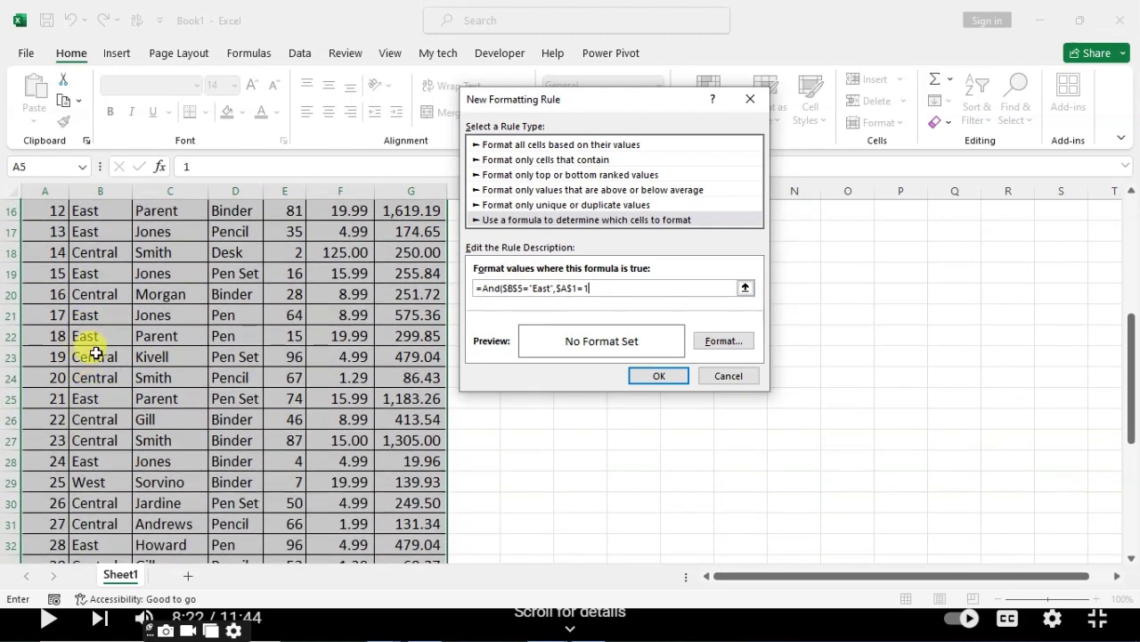
scroll(102, 454, "up", 5)
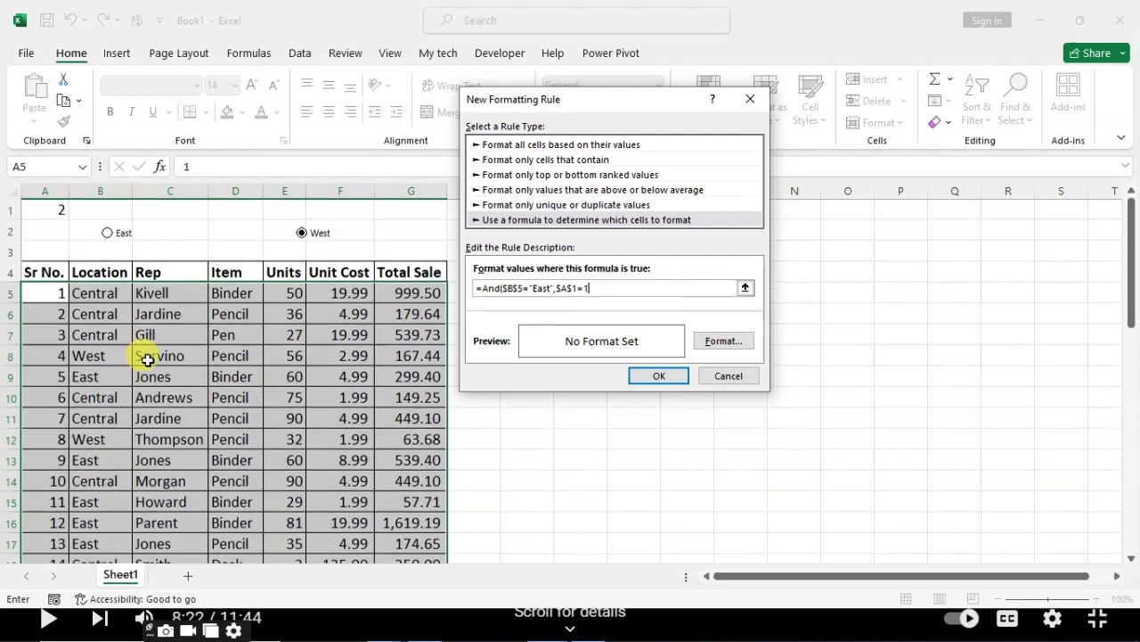